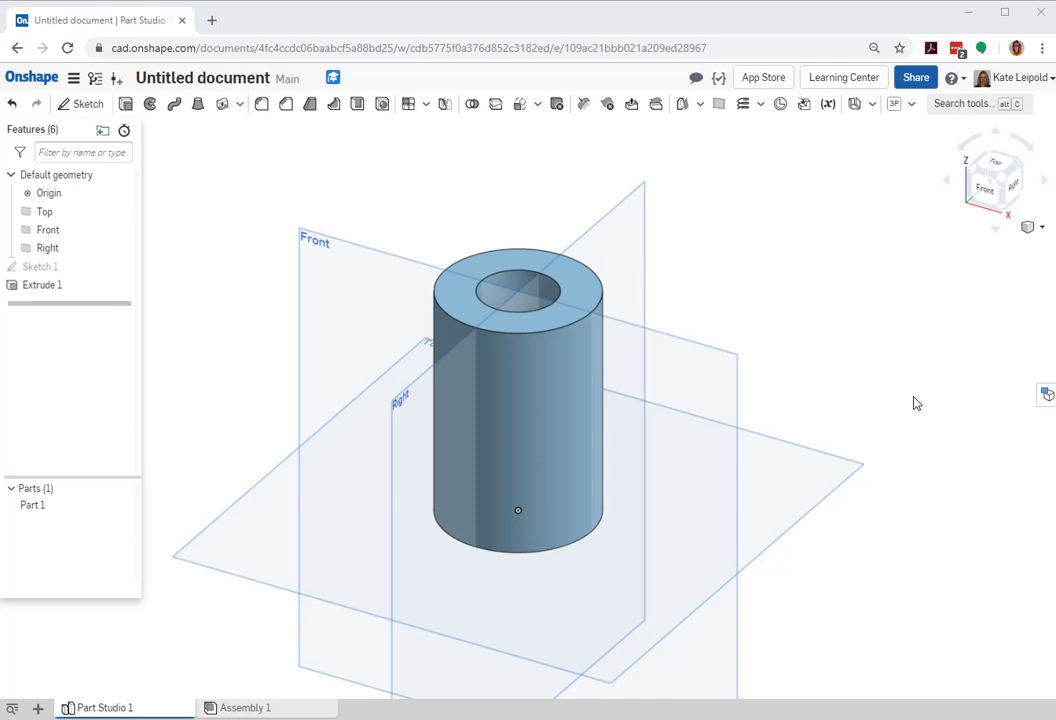
Start a sketch on the Front plane and project the cylinder's outer silhouette edge on the positive X side into it.
{"action": "left_click", "coordinate": [80, 104]}
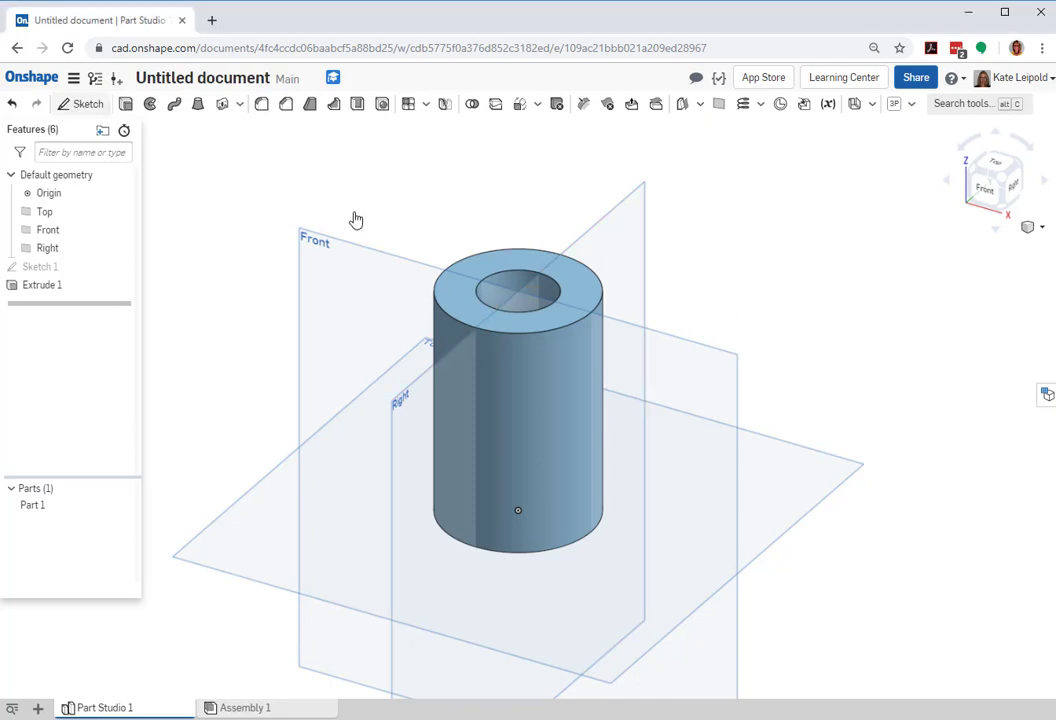
{"action": "left_click", "coordinate": [695, 349]}
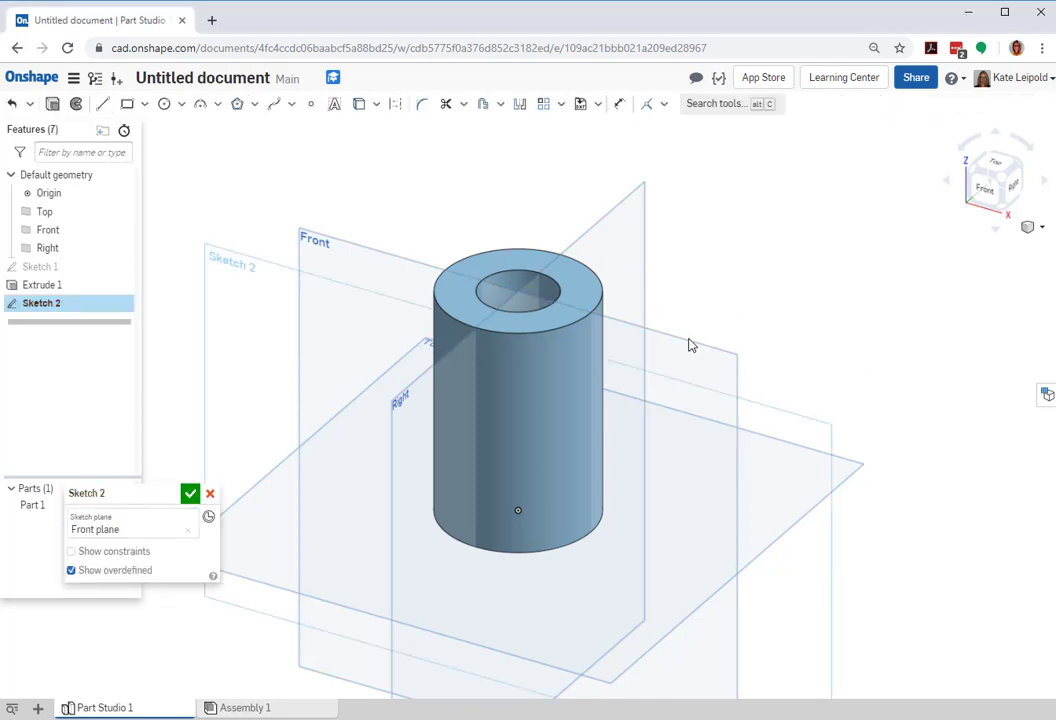
{"action": "left_click", "coordinate": [987, 192]}
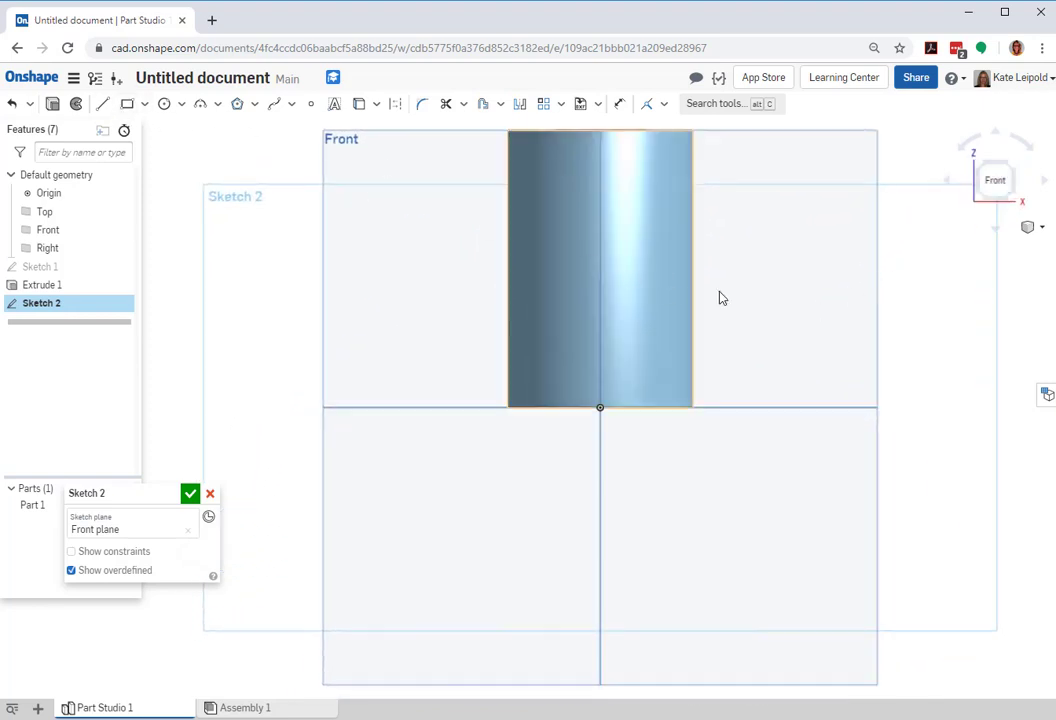
{"action": "left_click", "coordinate": [102, 104]}
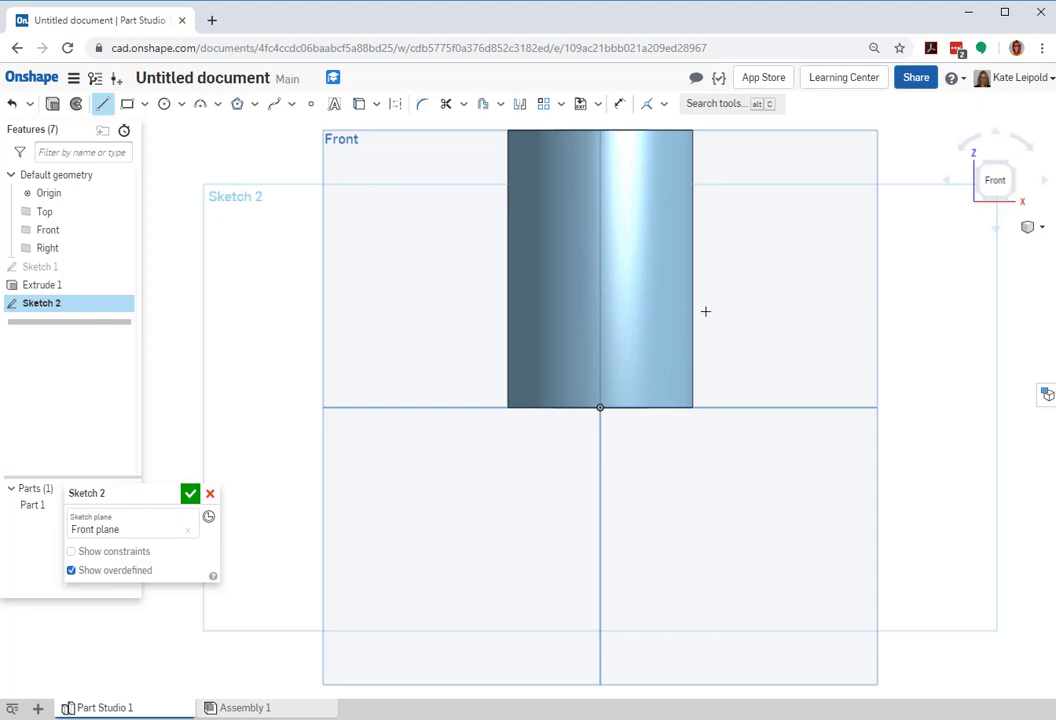
{"action": "scroll", "coordinate": [700, 228], "scroll_direction": "up", "scroll_amount": 1}
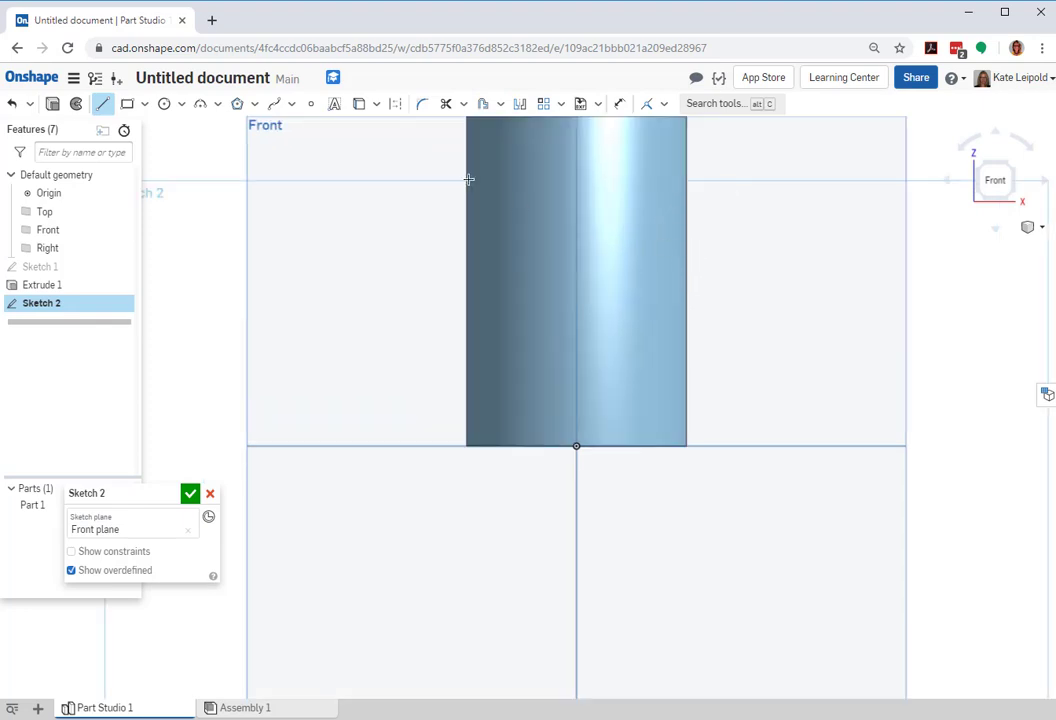
{"action": "left_click", "coordinate": [361, 106]}
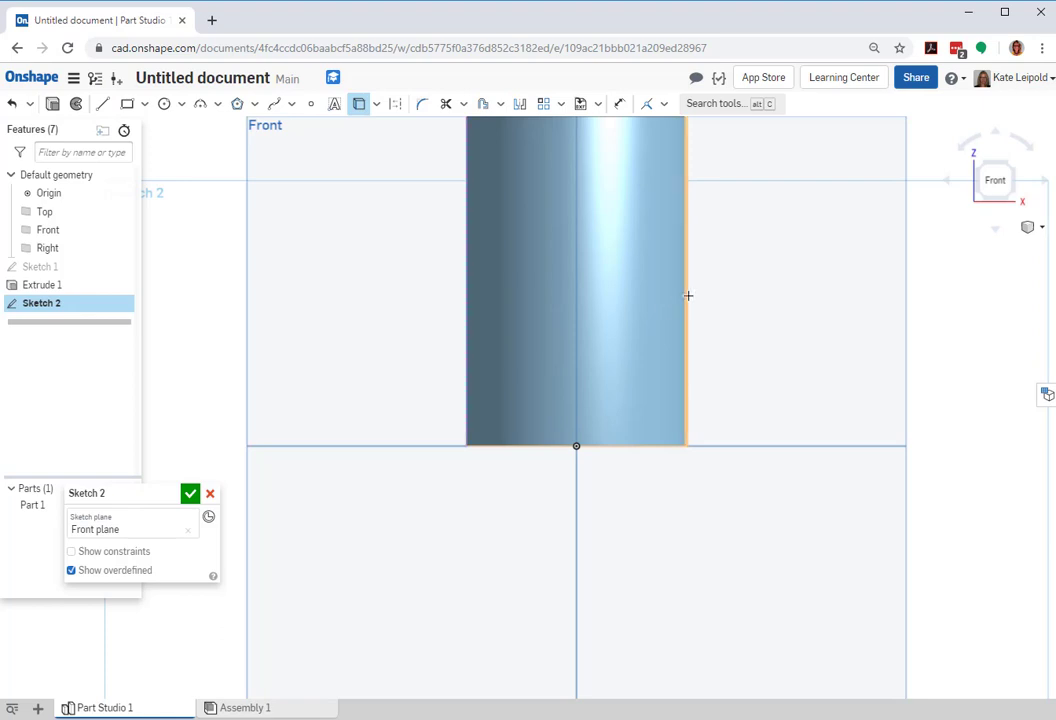
{"action": "left_click", "coordinate": [686, 296]}
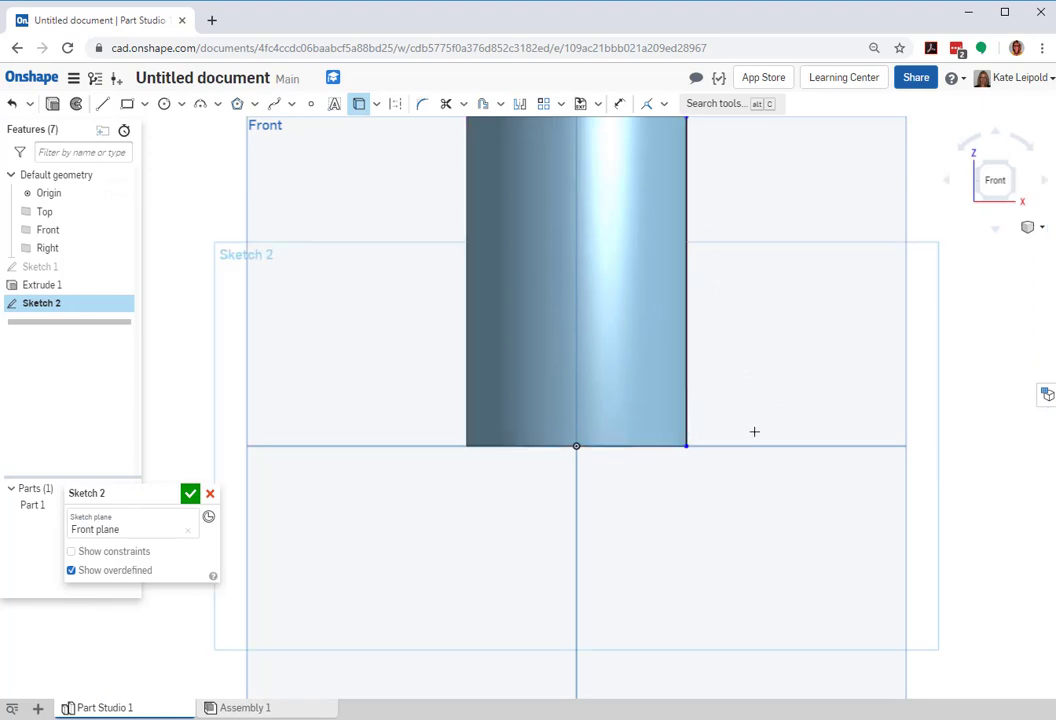
Draw a triangle against the projected edge, with a horizontal base about 2.84 in long from the bottom corner and a slope back to the edge.
{"action": "left_click", "coordinate": [103, 106]}
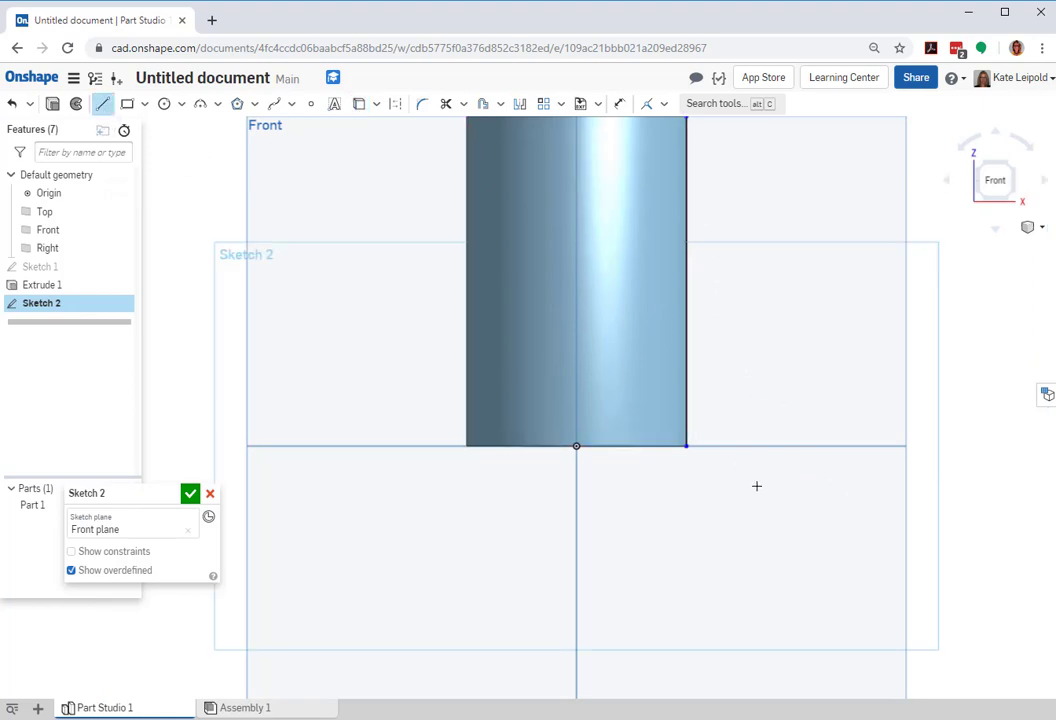
{"action": "left_click", "coordinate": [686, 446]}
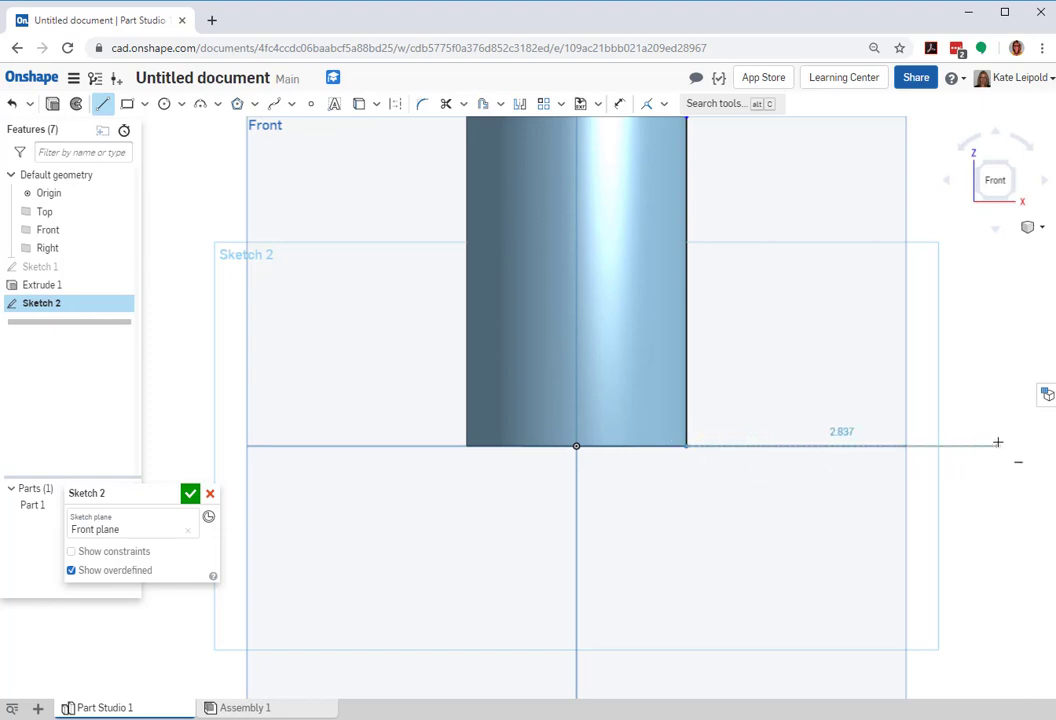
{"action": "left_click", "coordinate": [998, 446]}
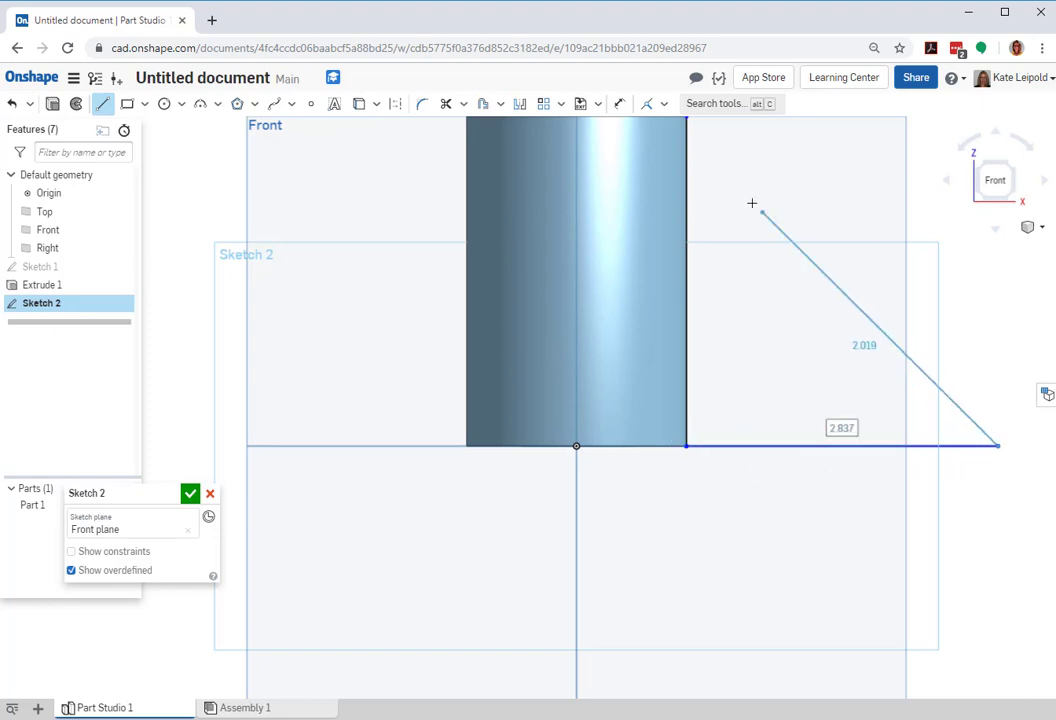
{"action": "left_click", "coordinate": [686, 191]}
{"action": "key", "text": "Escape"}
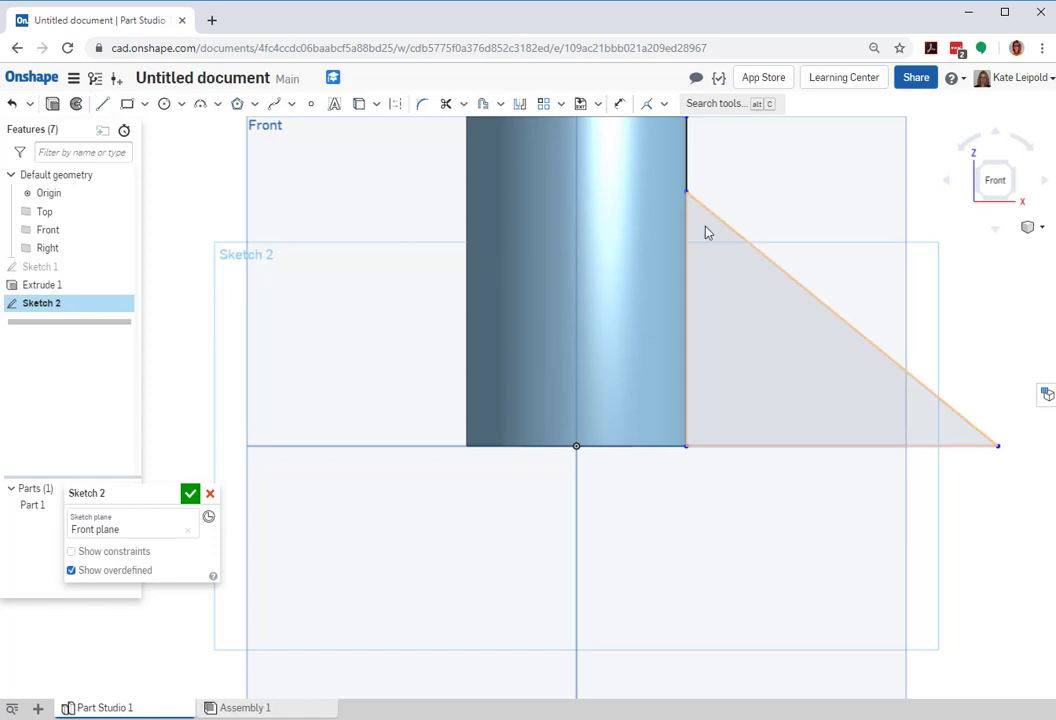
Dimension the angle between the triangle's sloped line and its base as 40°.
{"action": "left_click", "coordinate": [620, 105]}
{"action": "left_click", "coordinate": [843, 319]}
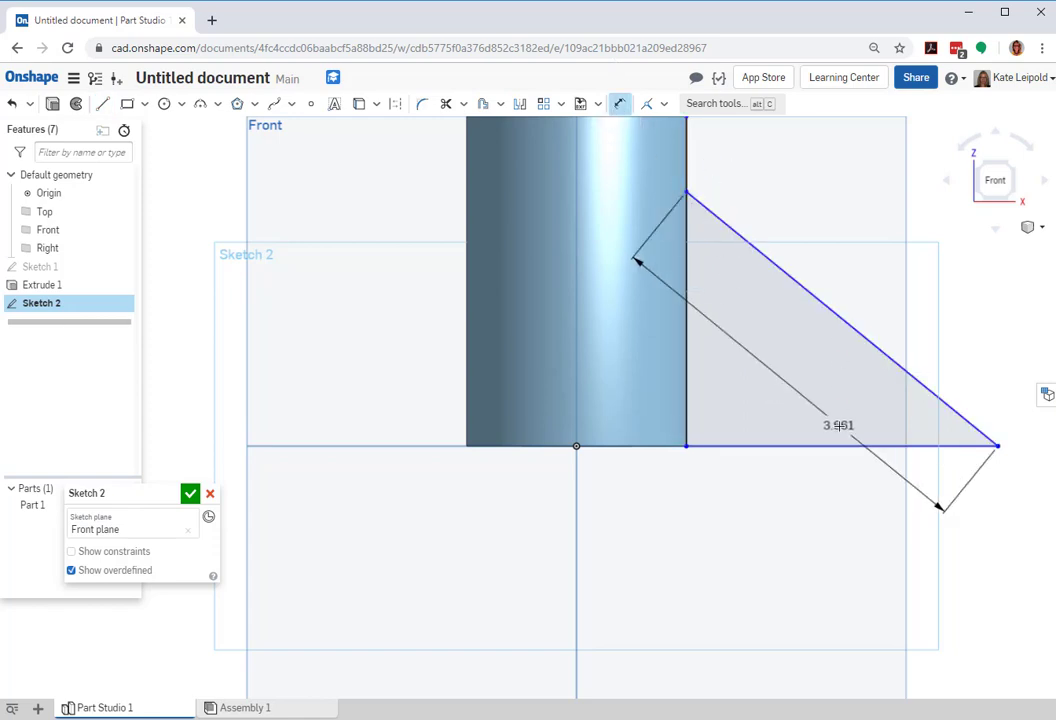
{"action": "left_click", "coordinate": [815, 446]}
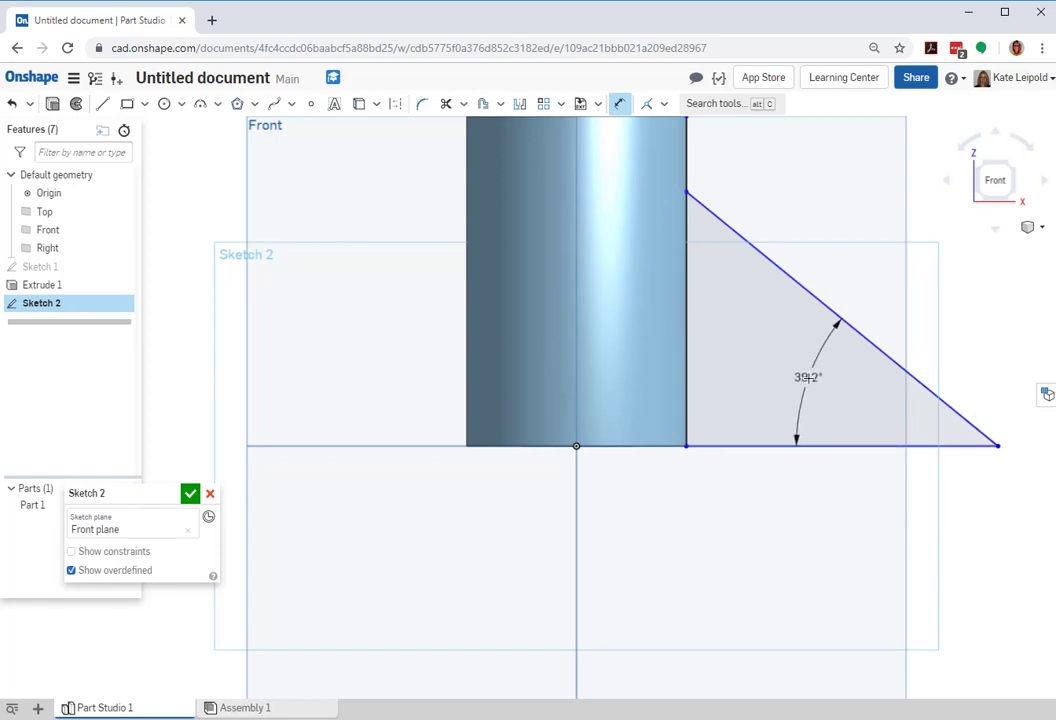
{"action": "left_click", "coordinate": [796, 402]}
{"action": "type", "text": "40"}
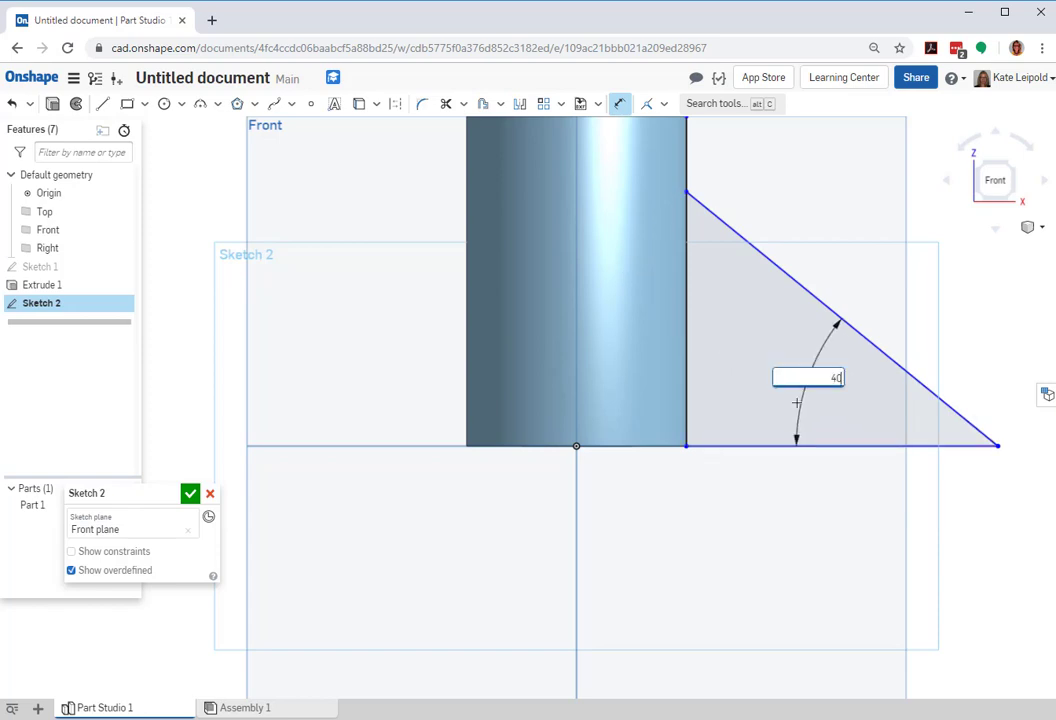
{"action": "key", "text": "Return"}
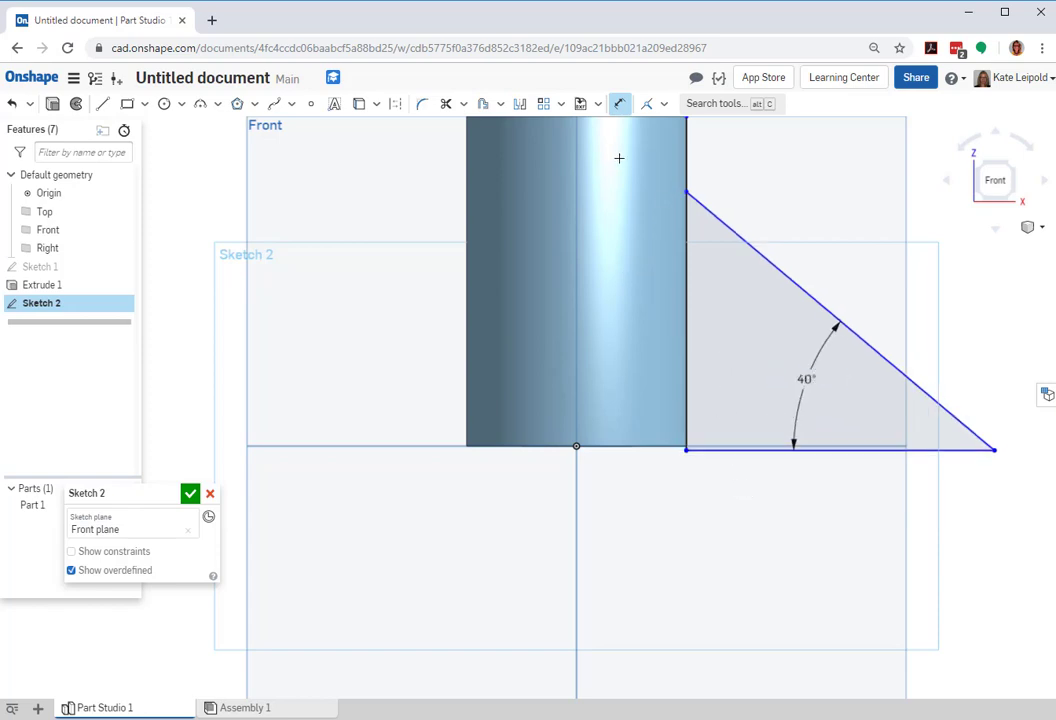
Make the triangle's base line coincident with the Top plane and finish the sketch.
{"action": "left_click", "coordinate": [647, 104]}
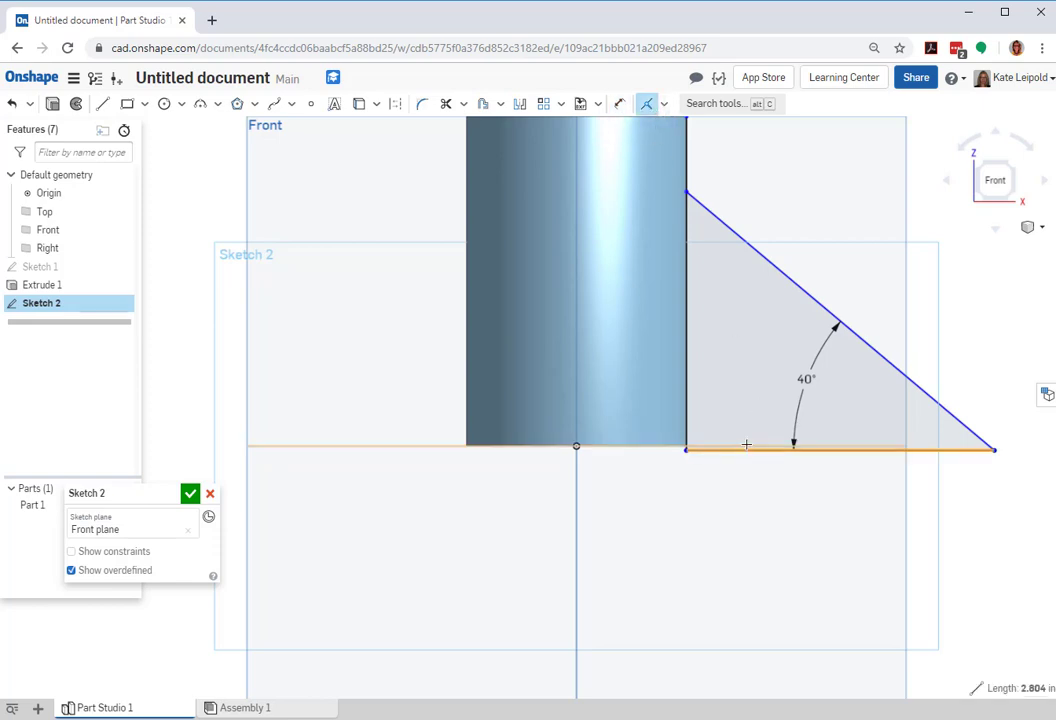
{"action": "left_click", "coordinate": [746, 444]}
{"action": "scroll", "coordinate": [755, 509], "scroll_direction": "down", "scroll_amount": 2}
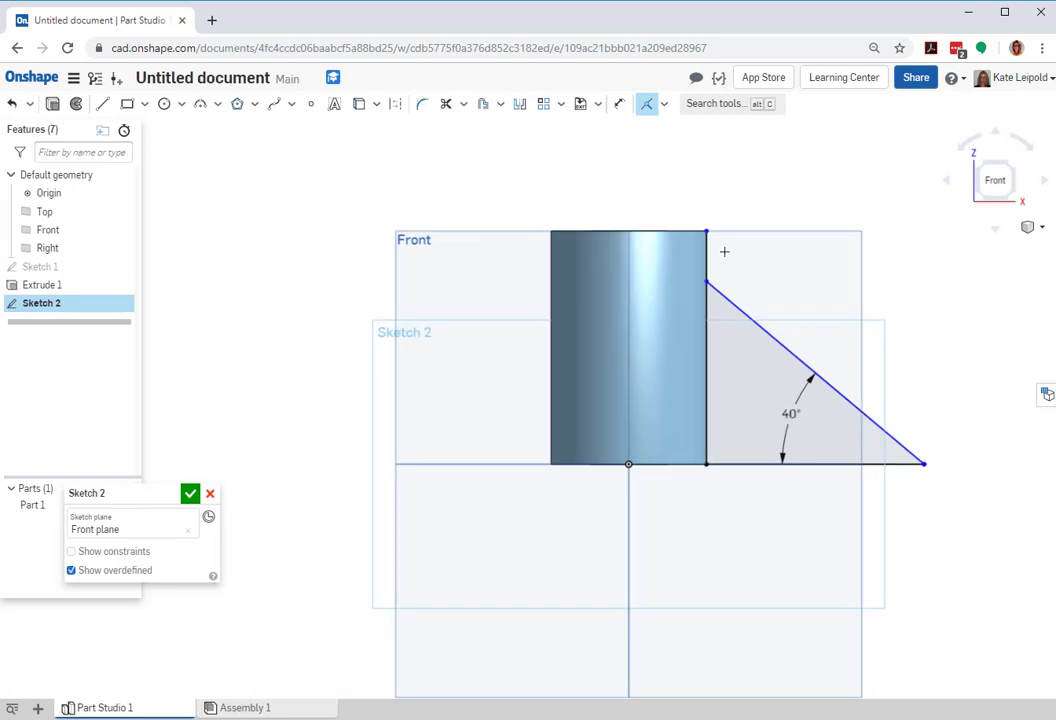
{"action": "left_click", "coordinate": [193, 495]}
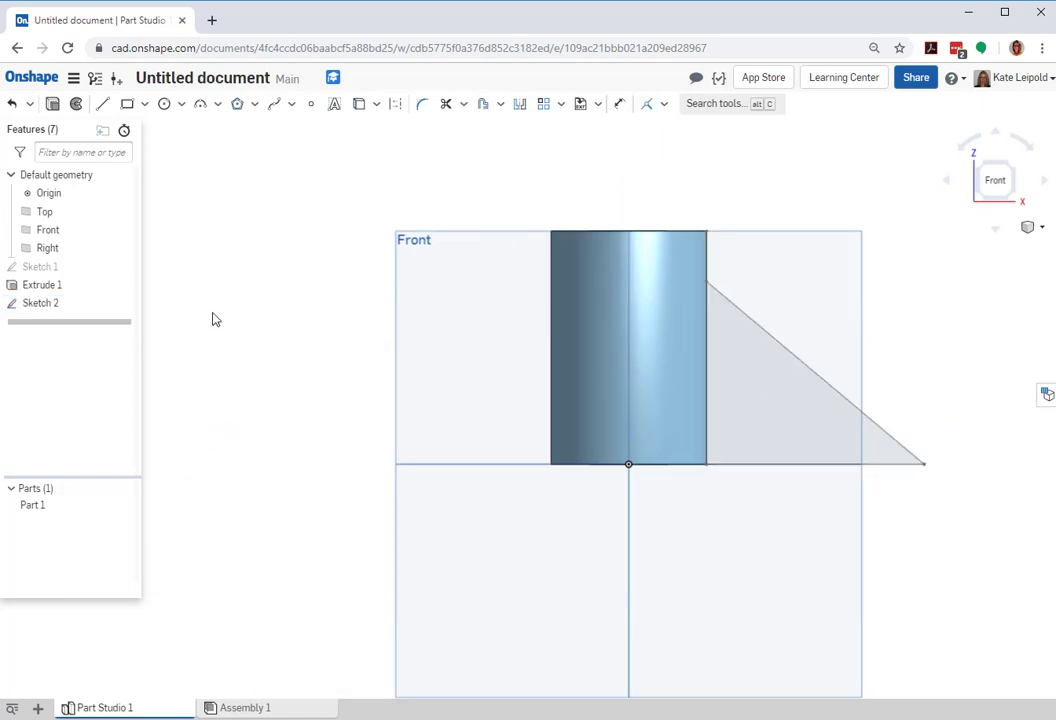
Try extruding the triangle symmetrically 1 in deep, added to the cylinder, and examine from above where the two meet.
{"action": "left_click", "coordinate": [126, 104]}
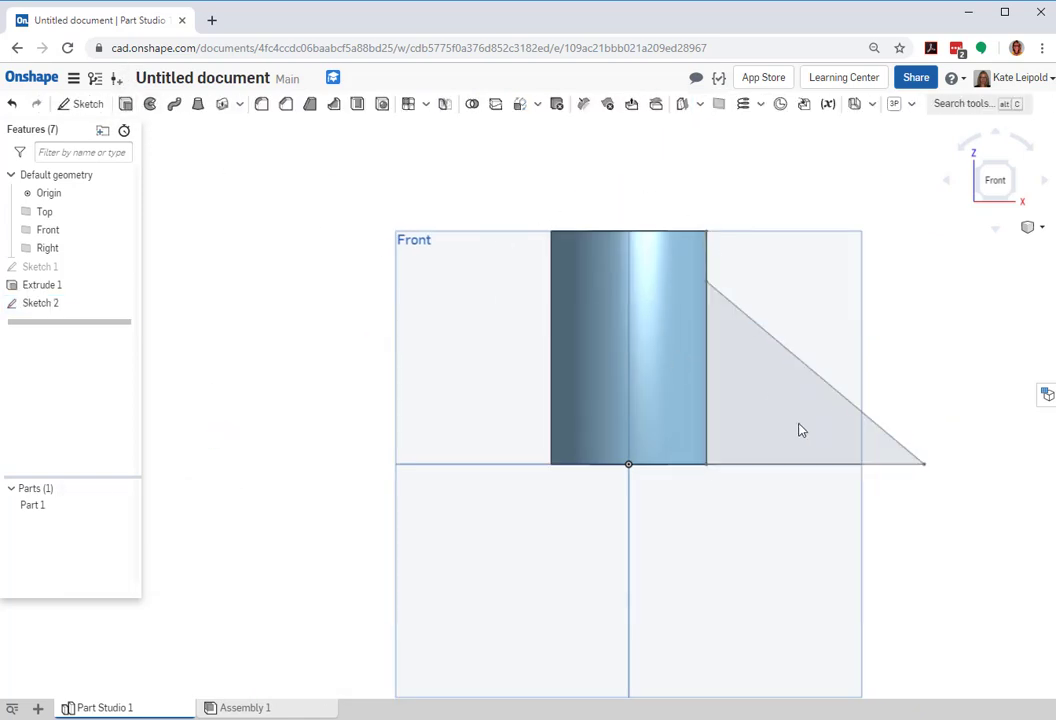
{"action": "key", "text": "shift+7"}
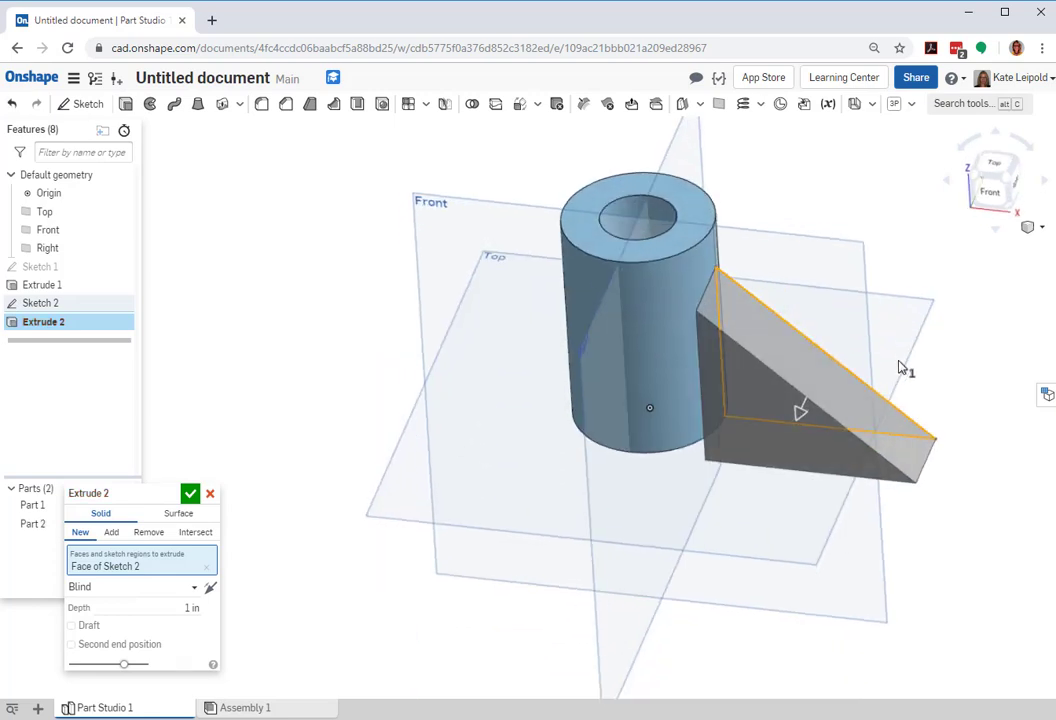
{"action": "left_click", "coordinate": [194, 588]}
{"action": "left_click", "coordinate": [82, 477]}
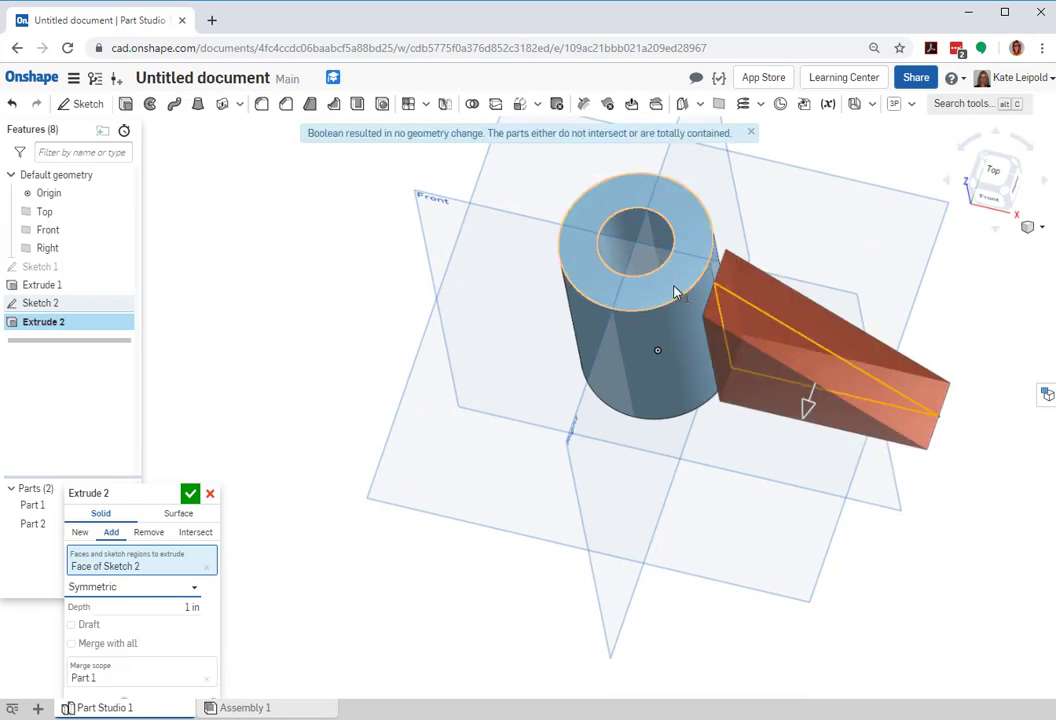
{"action": "left_click", "coordinate": [994, 172]}
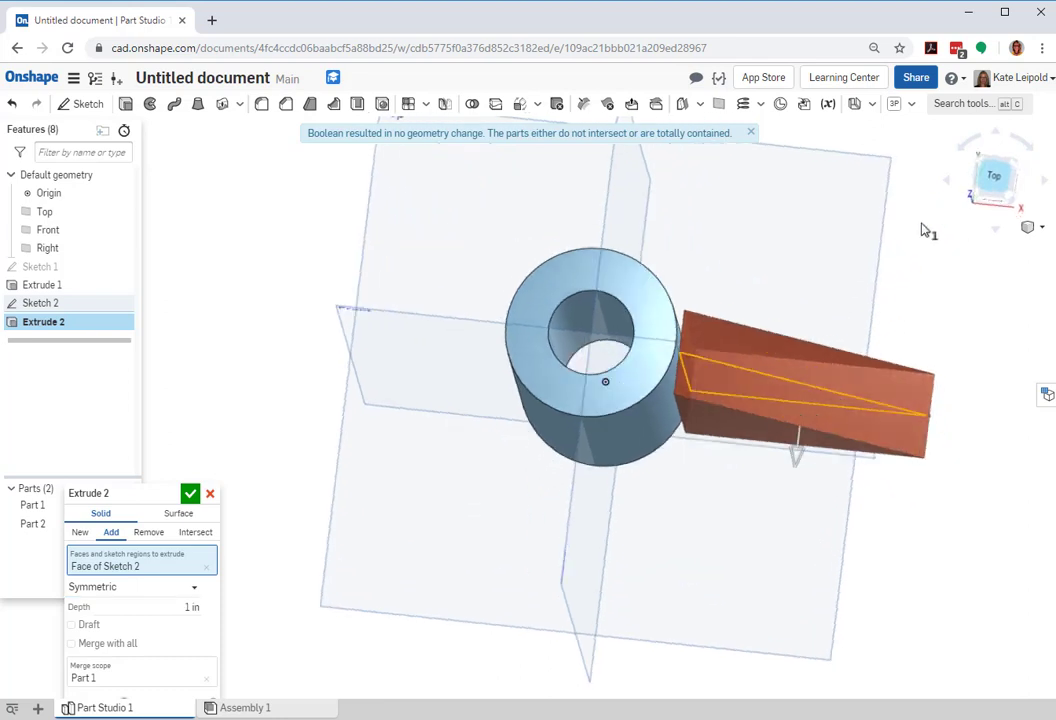
{"action": "scroll", "coordinate": [667, 405], "scroll_direction": "up", "scroll_amount": 5}
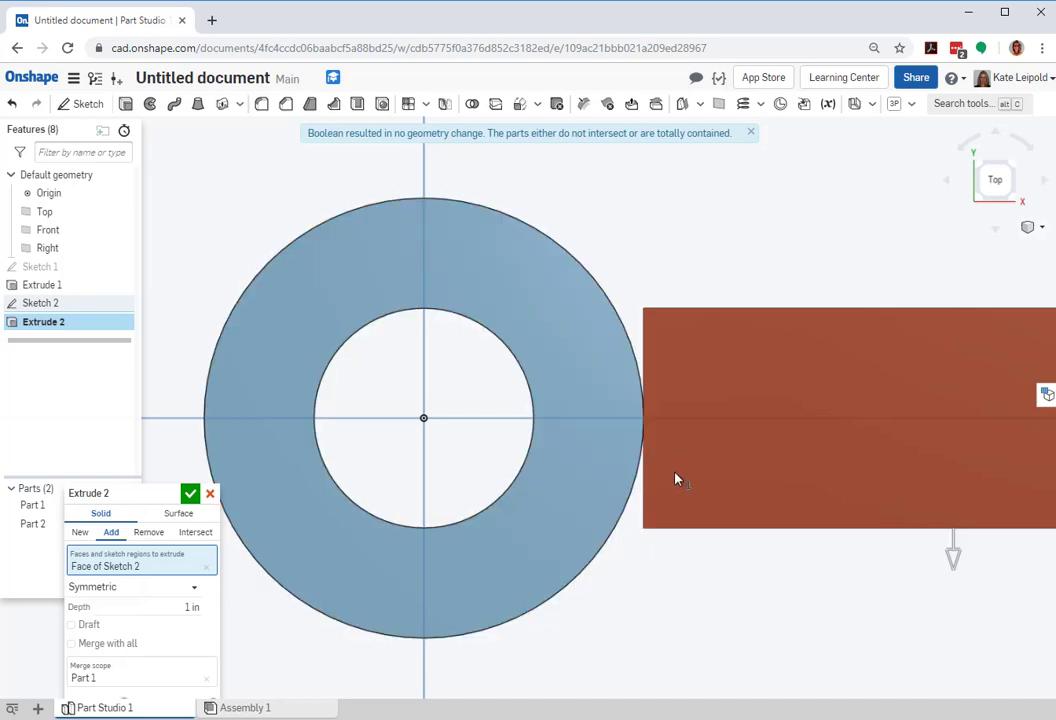
{"action": "scroll", "coordinate": [675, 480], "scroll_direction": "down", "scroll_amount": 4}
{"action": "scroll", "coordinate": [1030, 500], "scroll_direction": "up", "scroll_amount": 2}
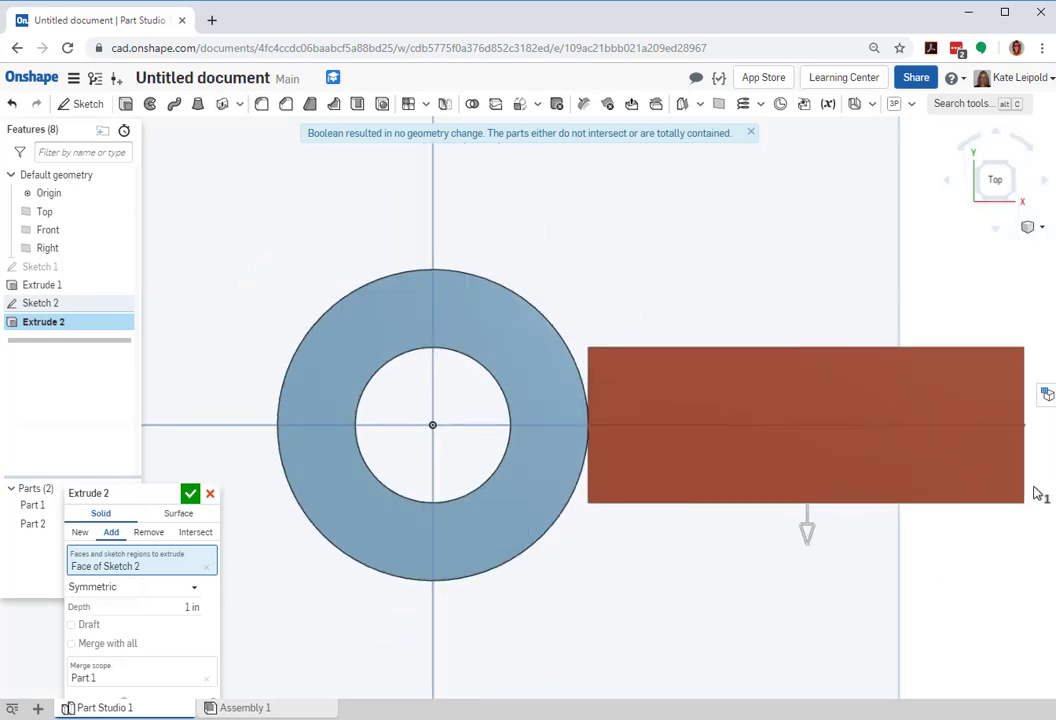
Switch the trial extrusion to a new part, inspect its contact with the cylinder wall from several angles, and cancel the extrusion.
{"action": "left_click", "coordinate": [81, 533]}
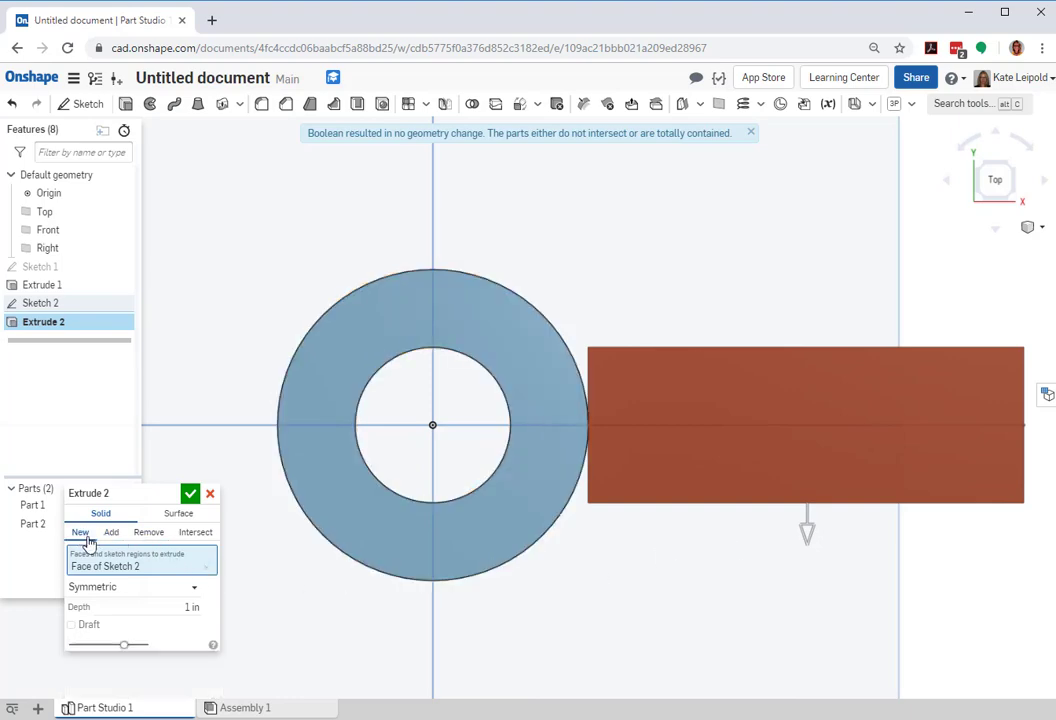
{"action": "right_click_drag", "start_coordinate": [711, 551], "coordinate": [651, 471]}
{"action": "scroll", "coordinate": [695, 500], "scroll_direction": "down", "scroll_amount": 4}
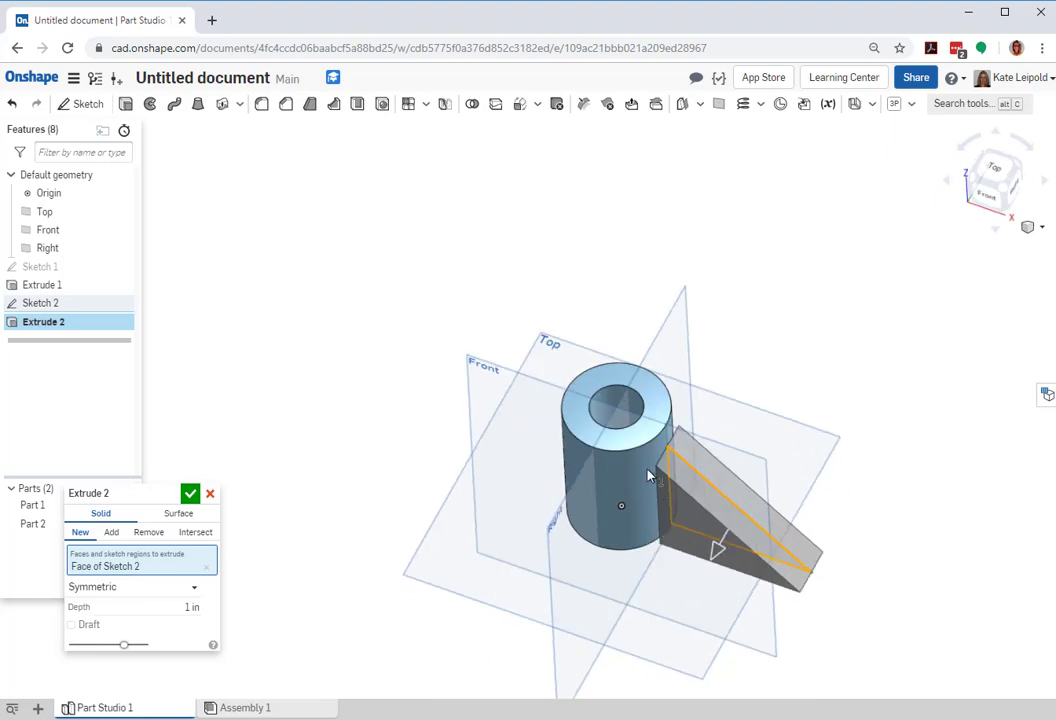
{"action": "scroll", "coordinate": [667, 448], "scroll_direction": "up", "scroll_amount": 5}
{"action": "right_click_drag", "start_coordinate": [680, 537], "coordinate": [687, 608]}
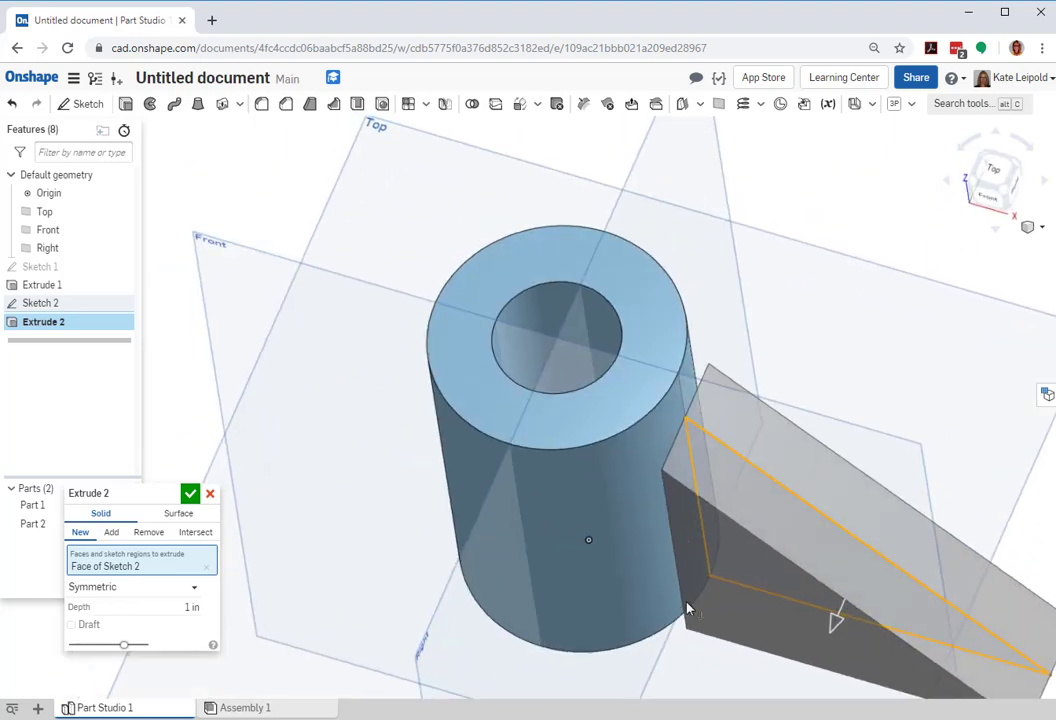
{"action": "scroll", "coordinate": [711, 595], "scroll_direction": "down", "scroll_amount": 3}
{"action": "right_click_drag", "start_coordinate": [772, 580], "coordinate": [754, 563]}
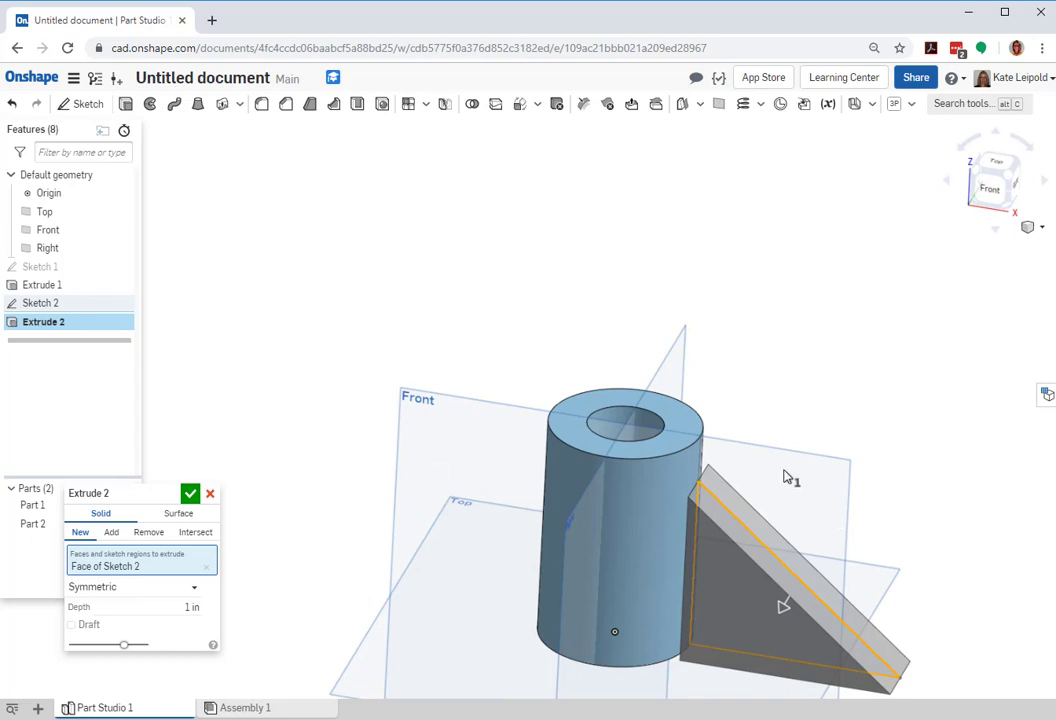
{"action": "left_click", "coordinate": [212, 497]}
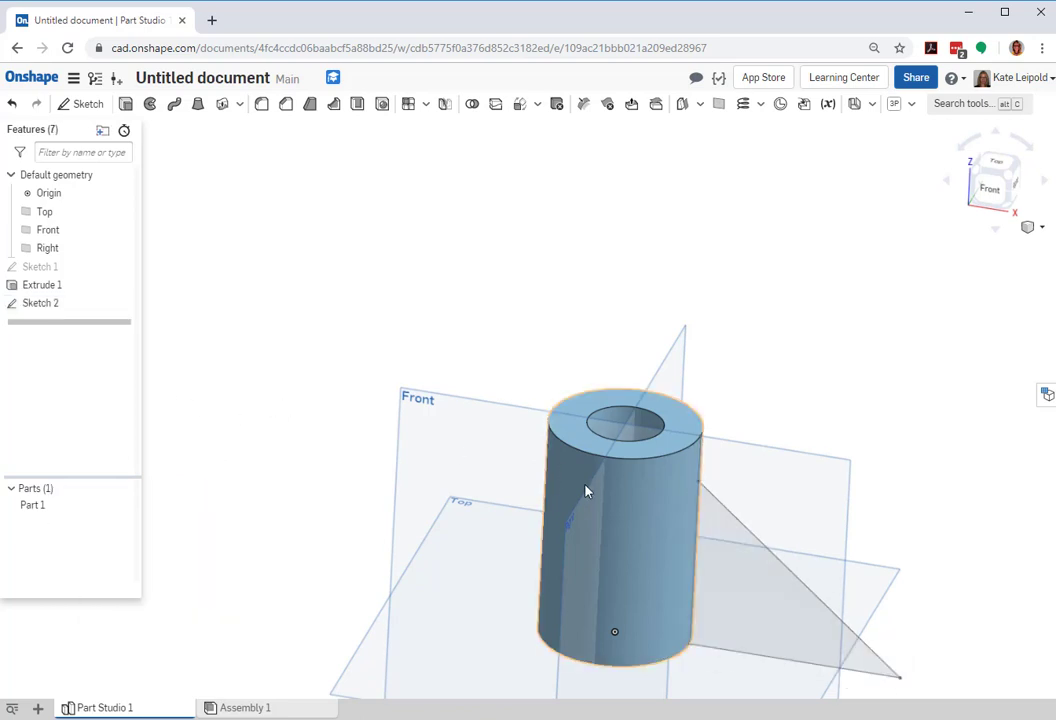
Reopen the triangle's sketch and project the cylinder's inner hole face into it as reference lines.
{"action": "scroll", "coordinate": [528, 417], "scroll_direction": "down", "scroll_amount": 2}
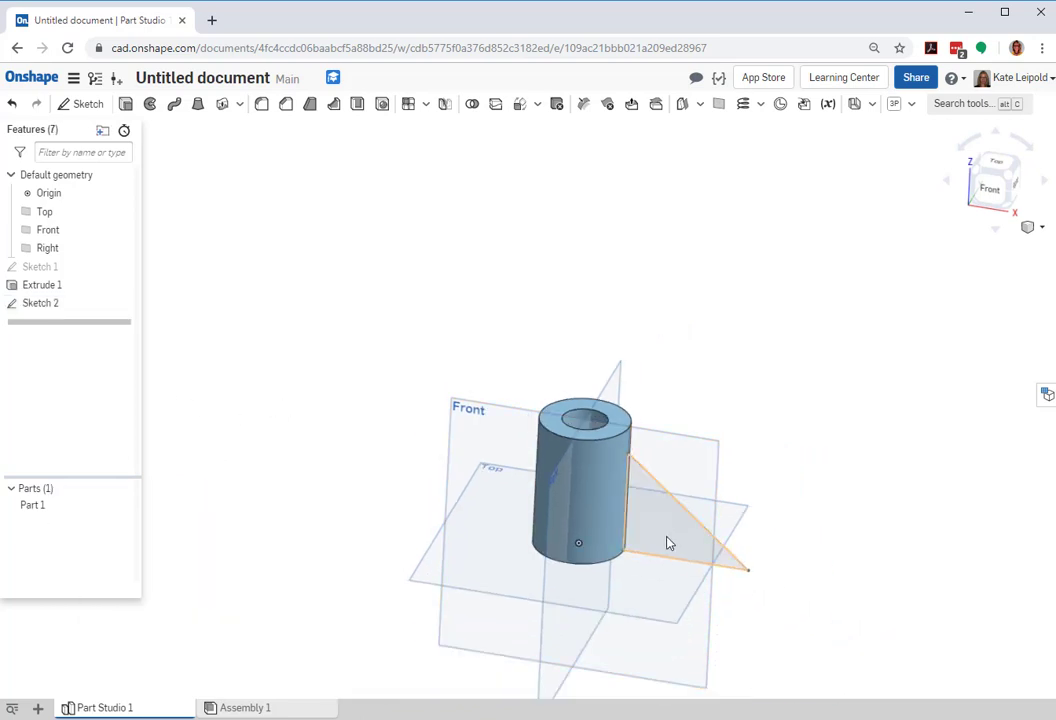
{"action": "double_click", "coordinate": [44, 305]}
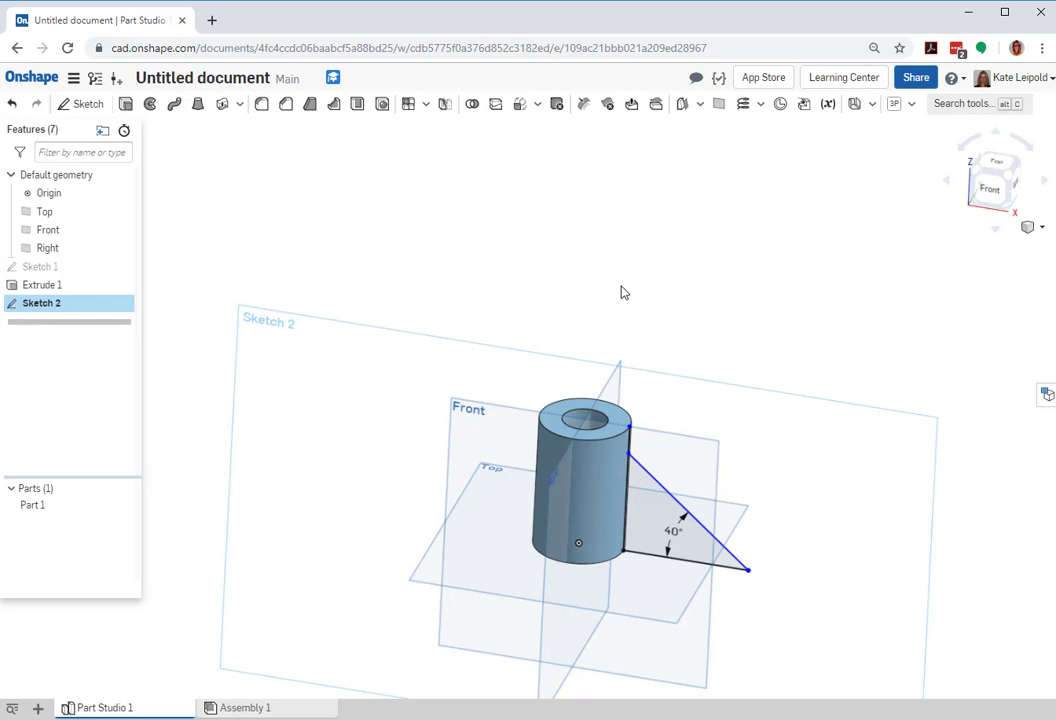
{"action": "left_click", "coordinate": [990, 190]}
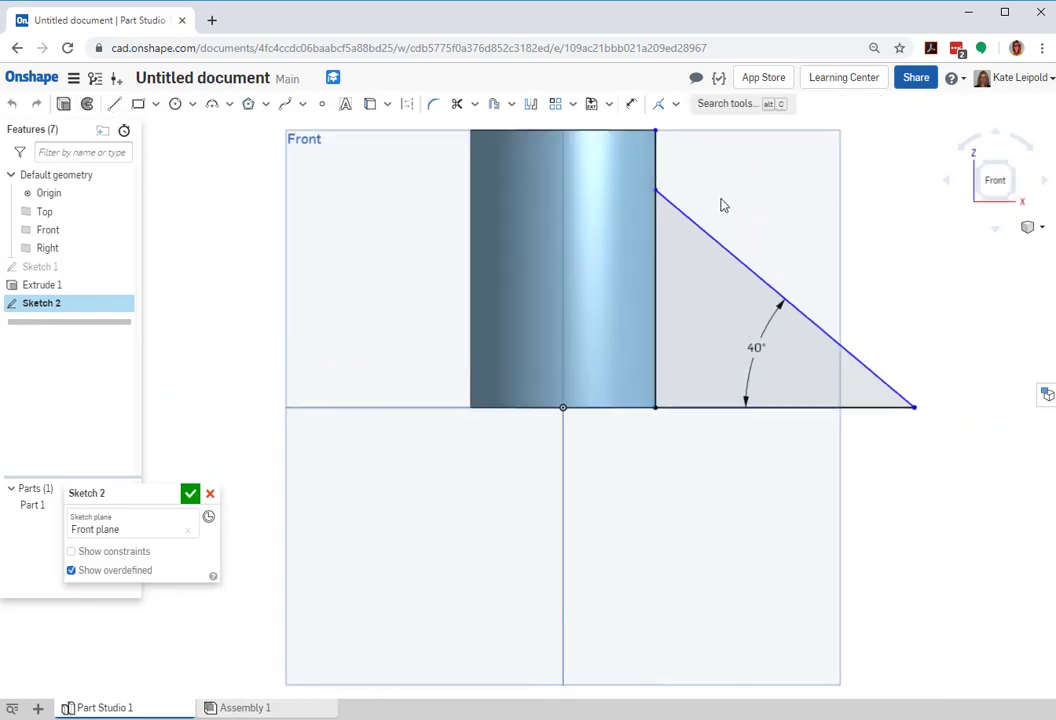
{"action": "scroll", "coordinate": [689, 182], "scroll_direction": "down", "scroll_amount": 1}
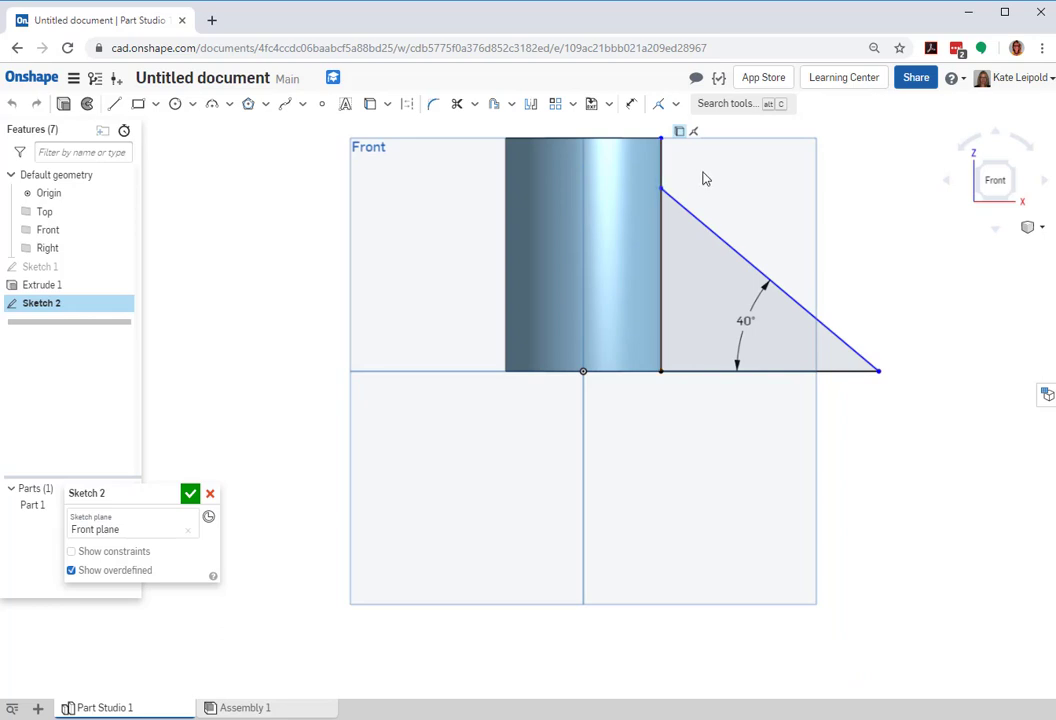
{"action": "right_click_drag", "start_coordinate": [705, 183], "coordinate": [709, 196]}
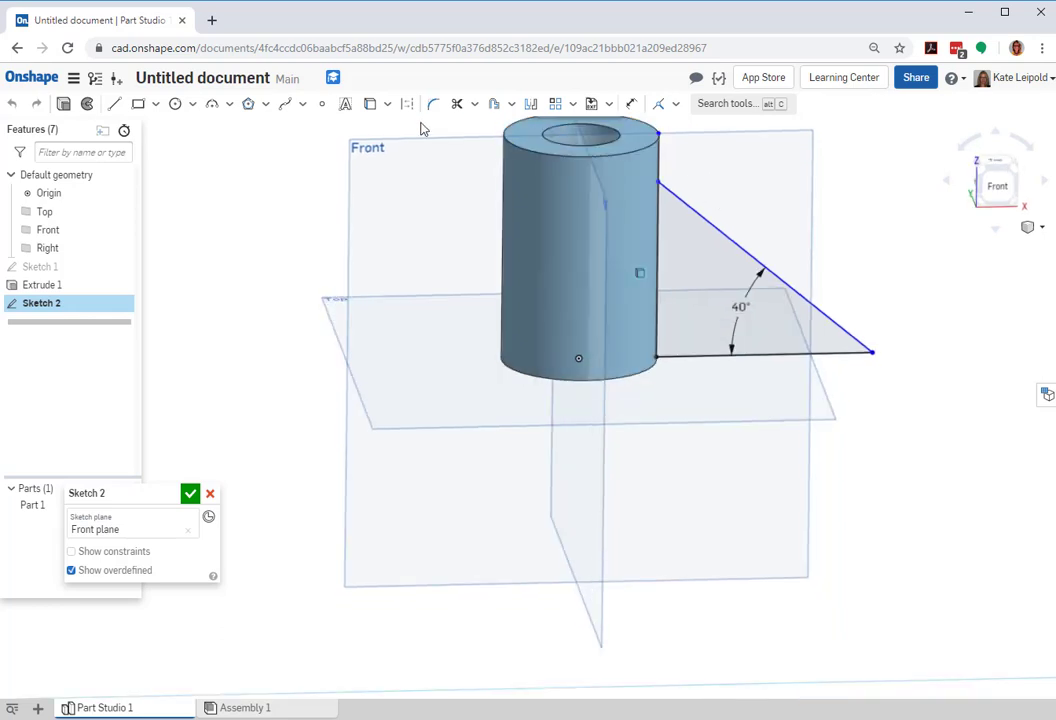
{"action": "left_click", "coordinate": [370, 104]}
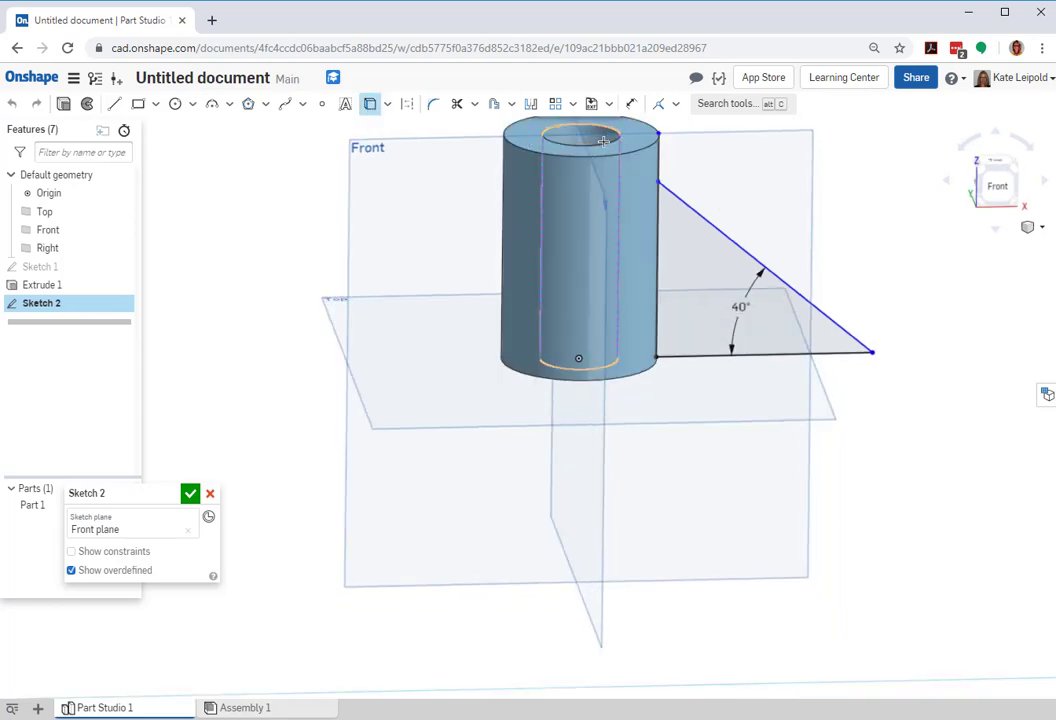
{"action": "scroll", "coordinate": [603, 142], "scroll_direction": "up", "scroll_amount": 3}
{"action": "left_click", "coordinate": [603, 132]}
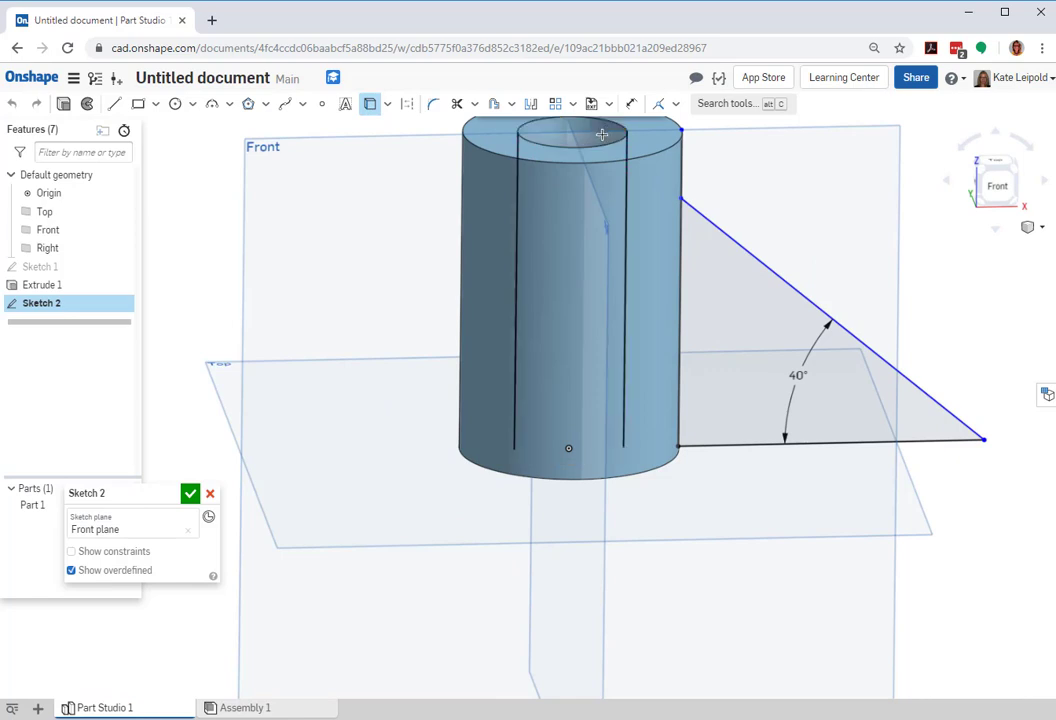
Extend the triangle's sloped line and base line through the cylinder wall to the projected line of the nearer hole side.
{"action": "key", "text": "n"}
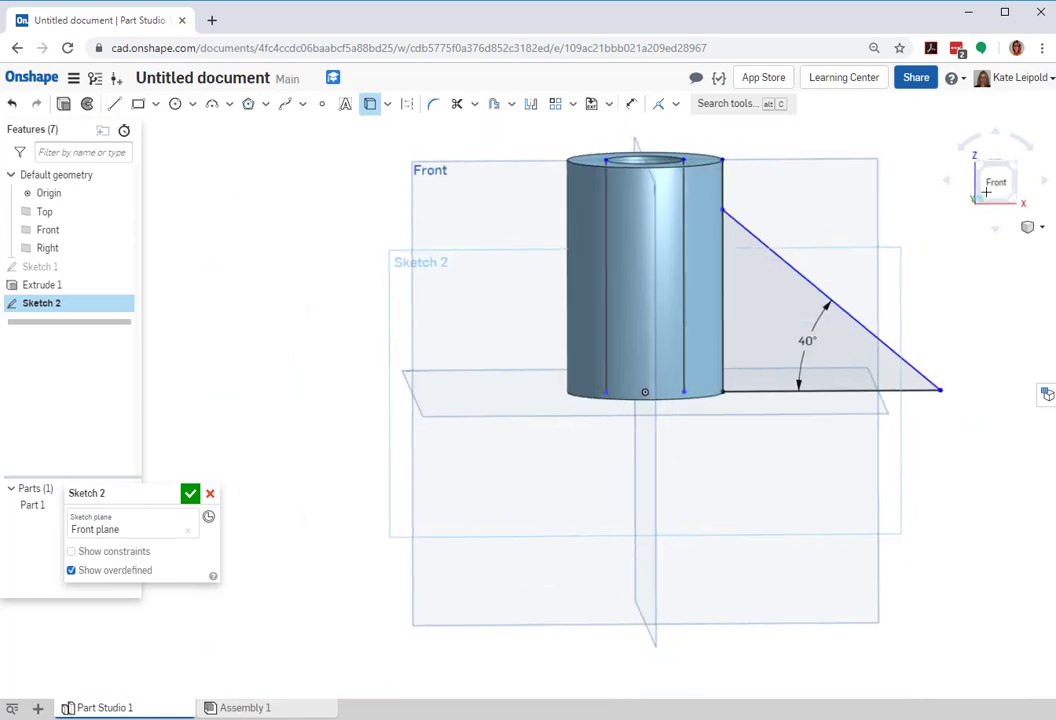
{"action": "left_click", "coordinate": [990, 186]}
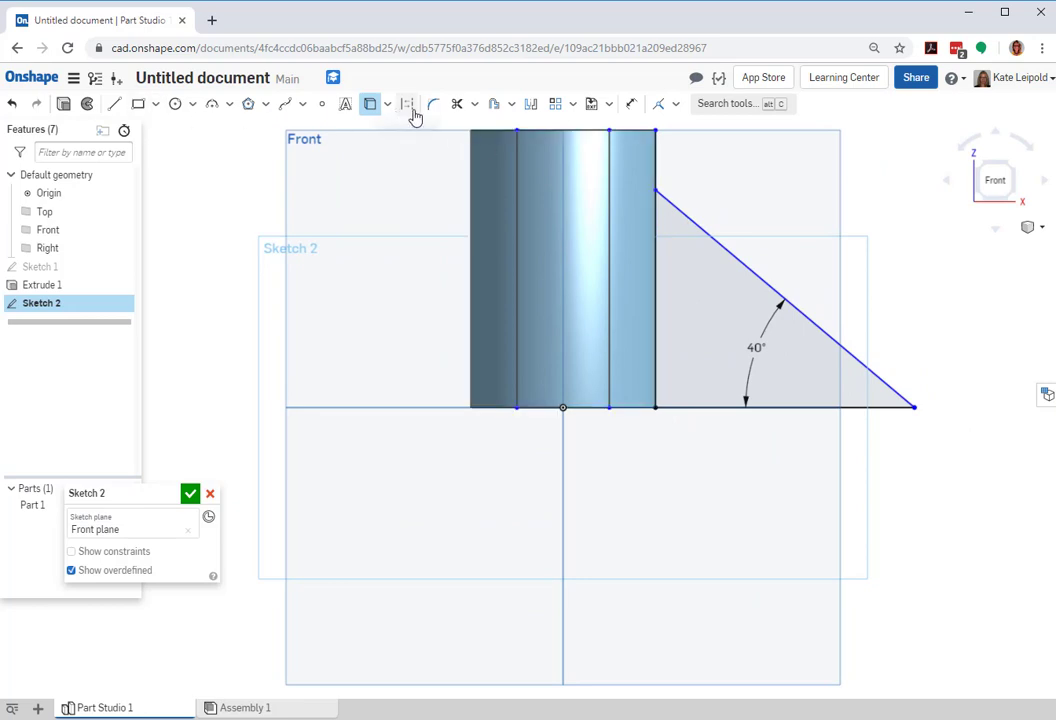
{"action": "left_click", "coordinate": [476, 108]}
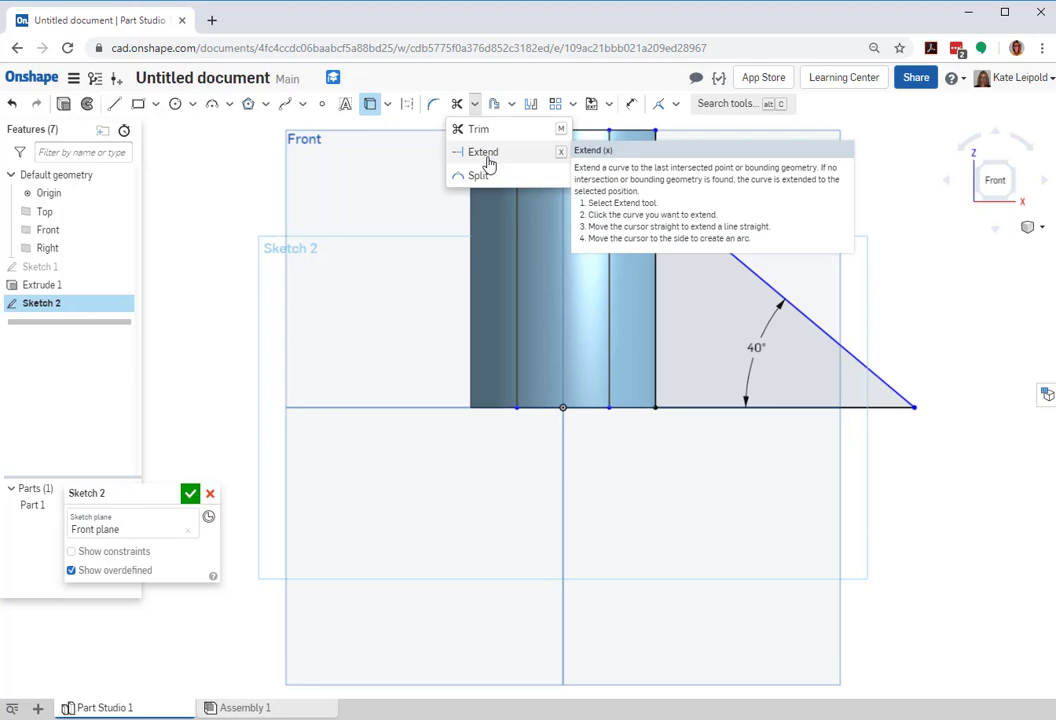
{"action": "left_click", "coordinate": [483, 152]}
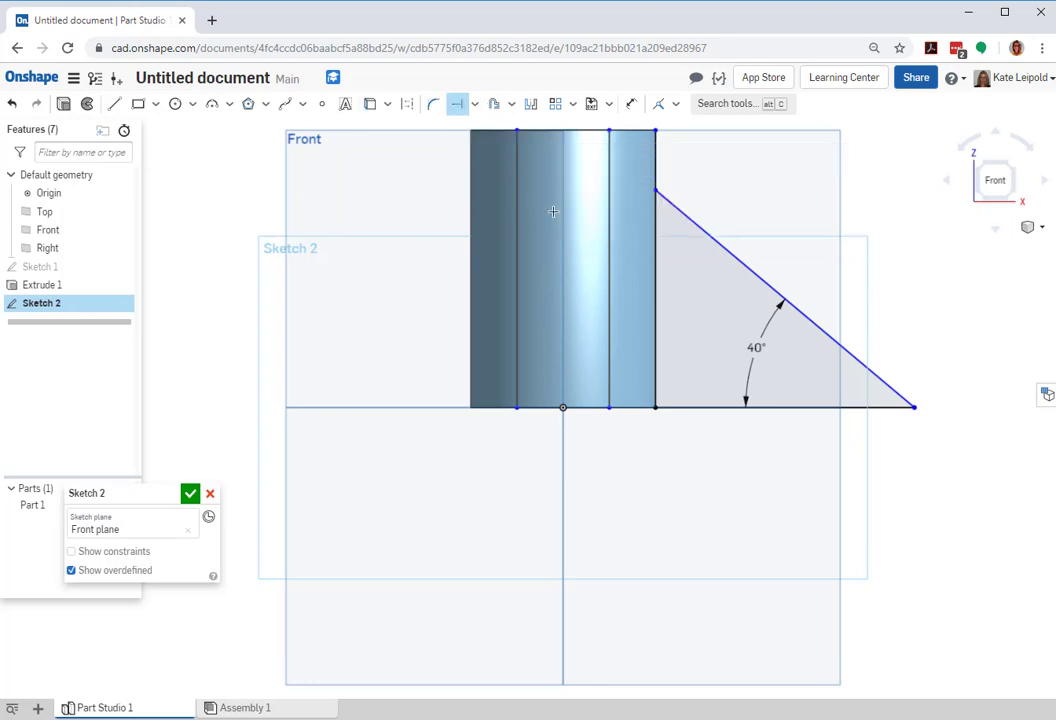
{"action": "left_click", "coordinate": [680, 211]}
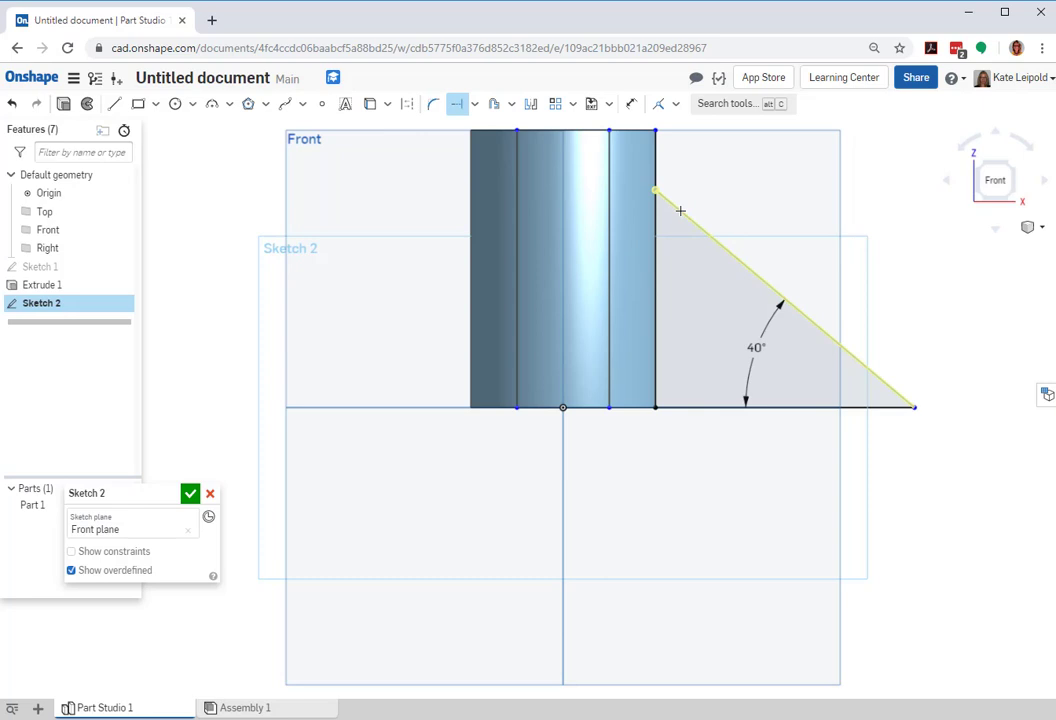
{"action": "left_click", "coordinate": [609, 183]}
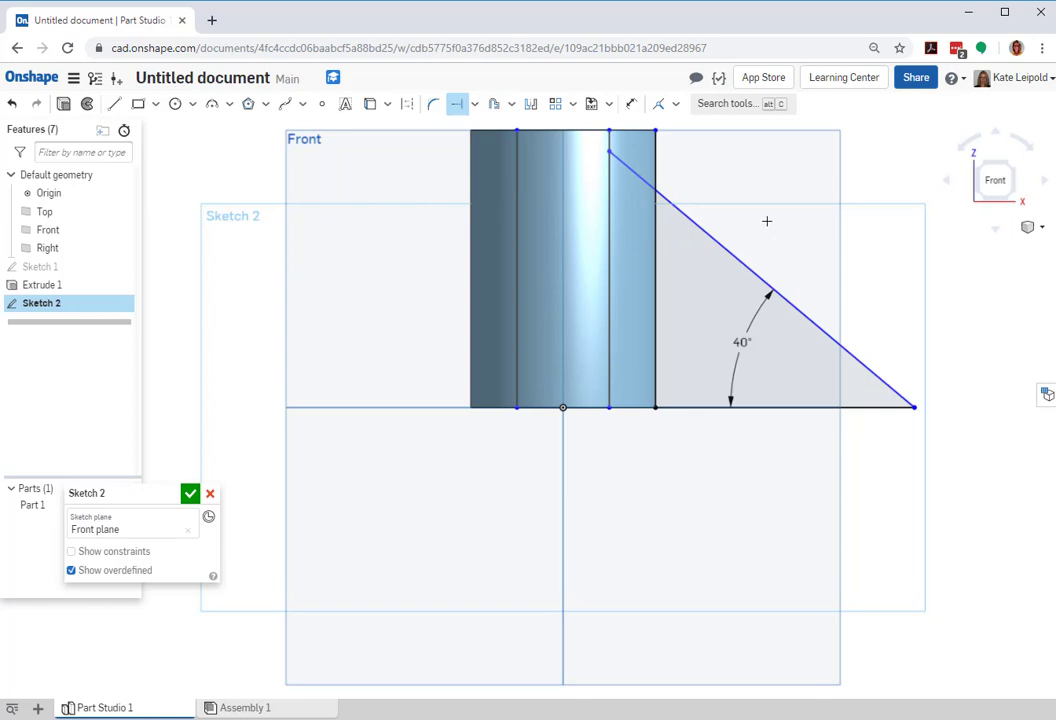
{"action": "left_click", "coordinate": [694, 408]}
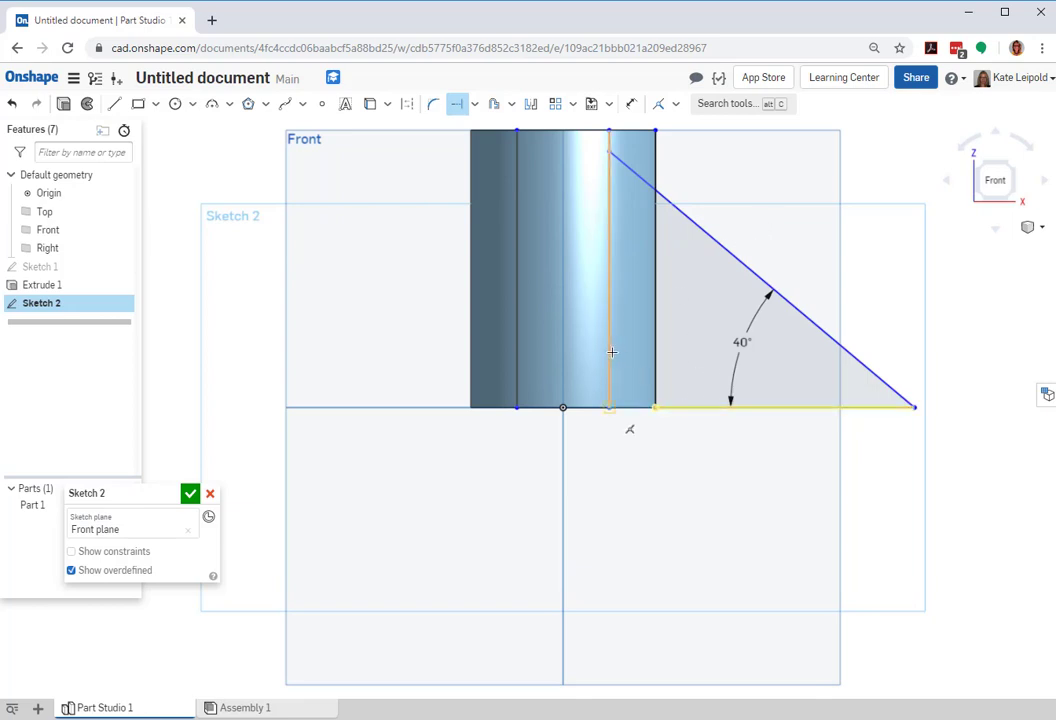
{"action": "left_click", "coordinate": [611, 353]}
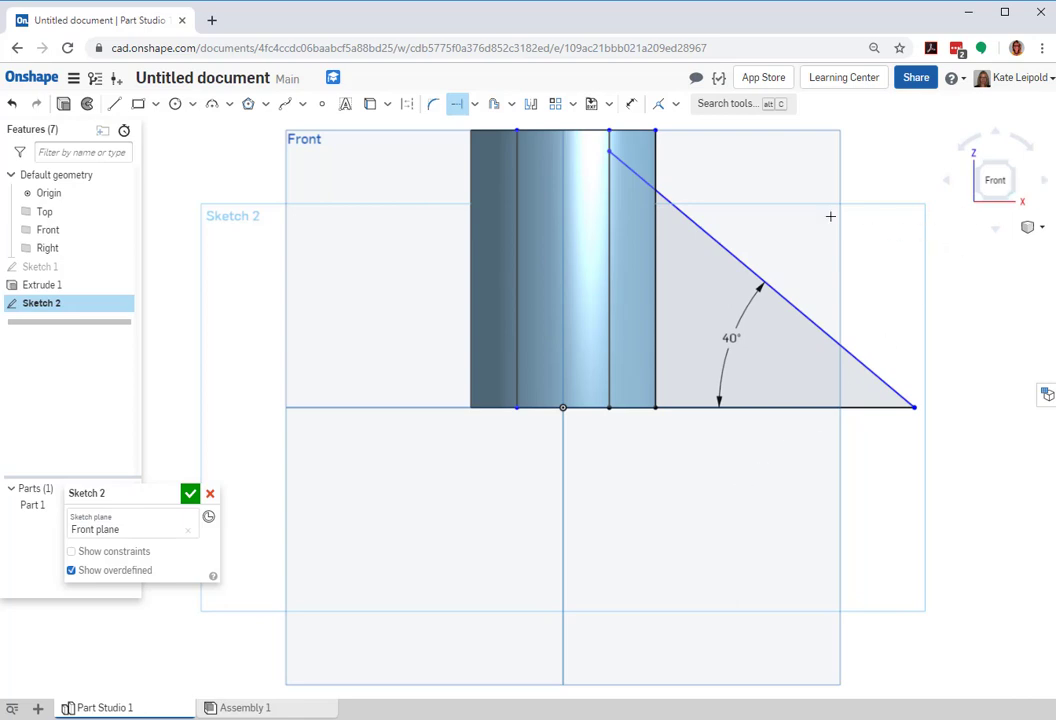
Dimension the horizontal distance from the origin to the triangle's outer tip as 4 in and finish the sketch.
{"action": "left_click", "coordinate": [631, 104]}
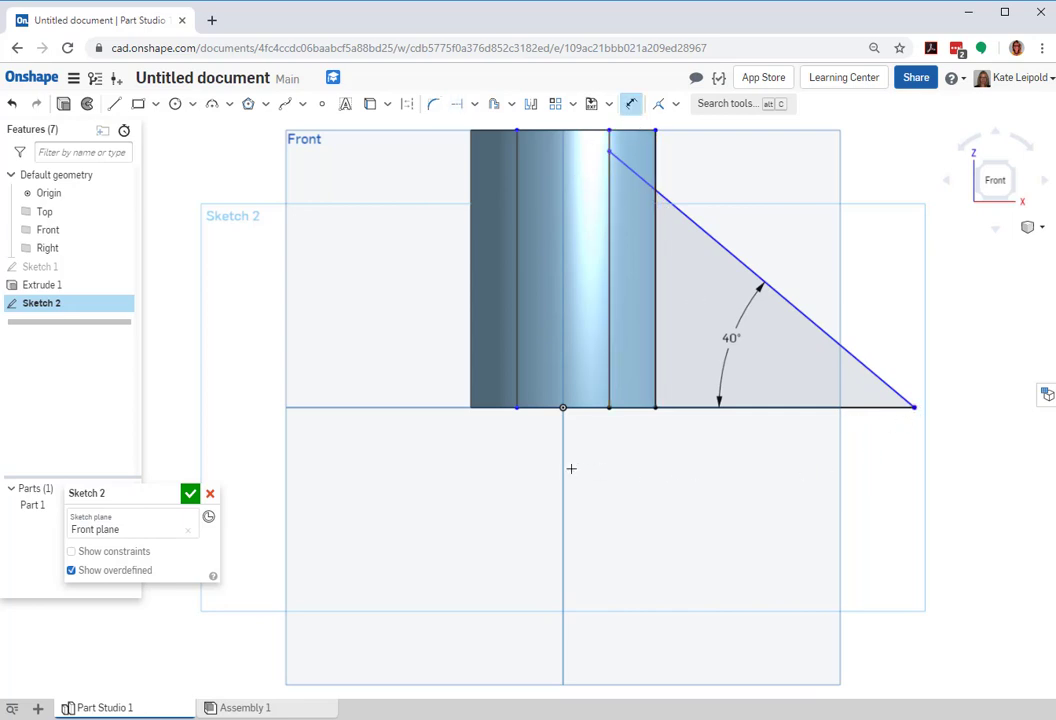
{"action": "left_click", "coordinate": [749, 566]}
{"action": "type", "text": "4"}
{"action": "key", "text": "Return"}
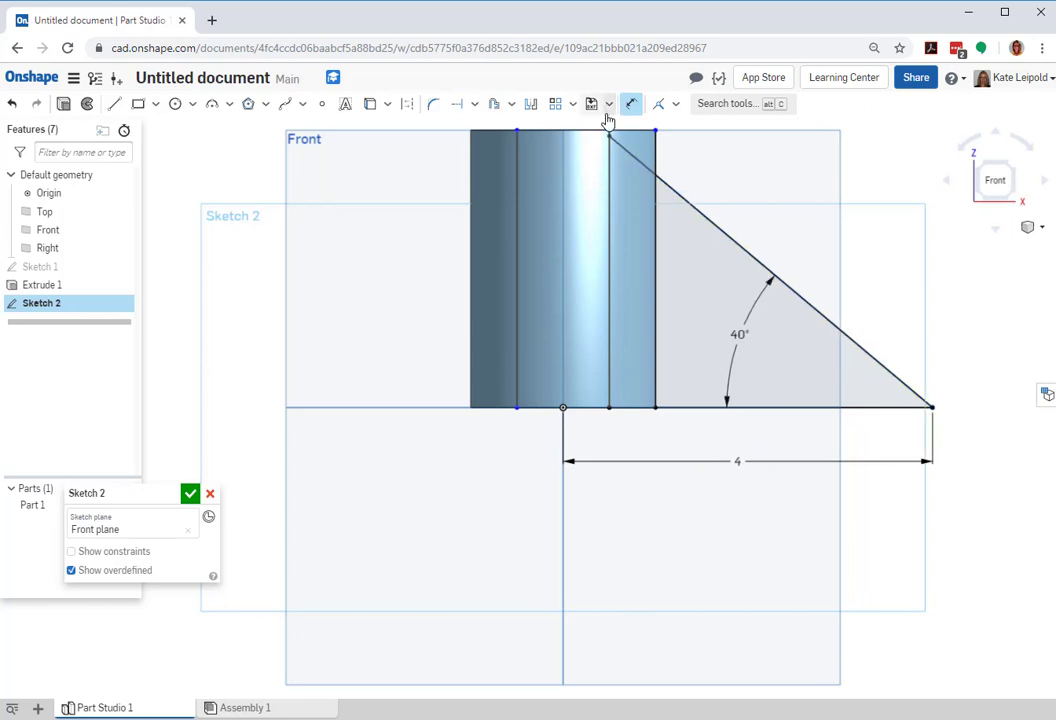
{"action": "scroll", "coordinate": [609, 130], "scroll_direction": "down", "scroll_amount": 2}
{"action": "scroll", "coordinate": [609, 130], "scroll_direction": "up", "scroll_amount": 2}
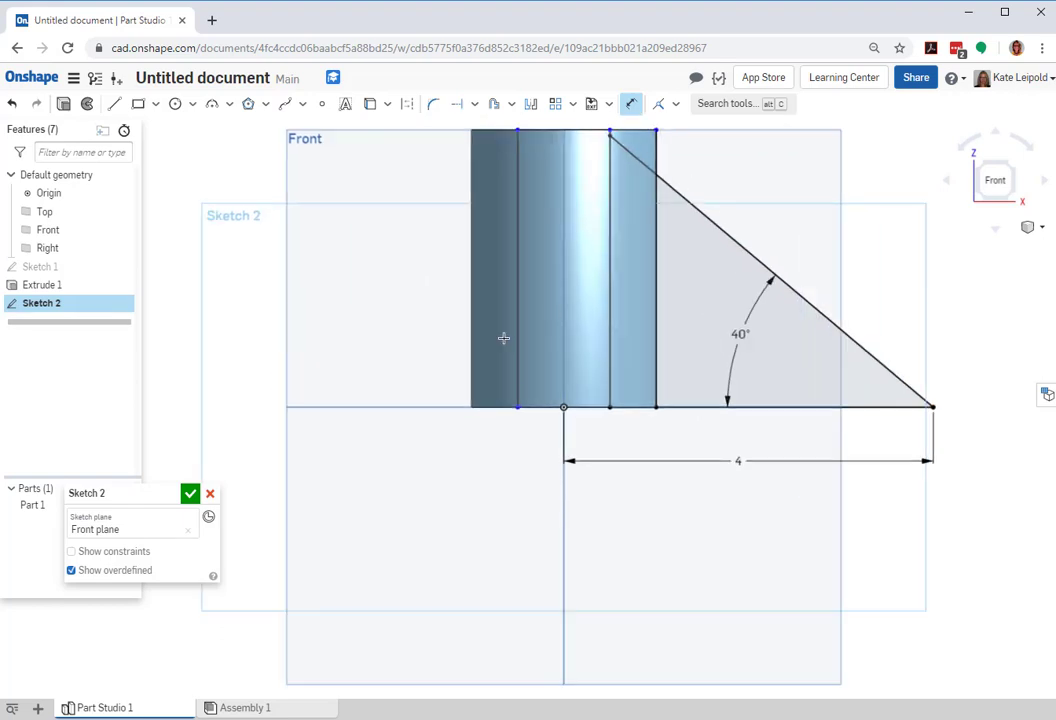
{"action": "left_click", "coordinate": [190, 493]}
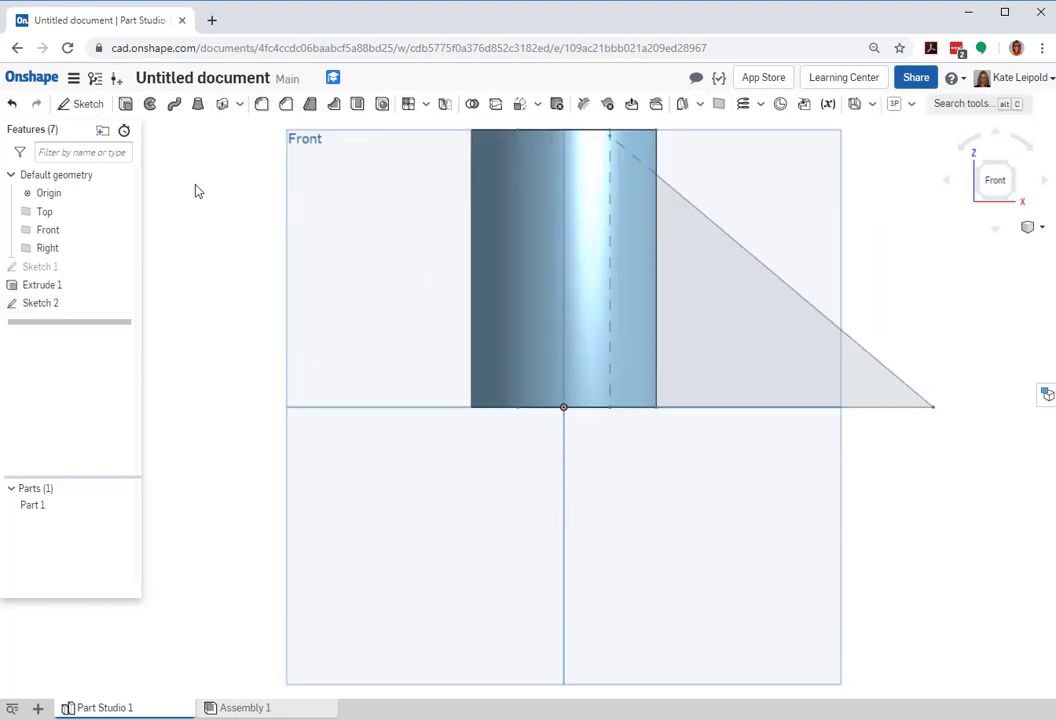
Extrude all regions of the triangle sketch symmetrically 1 in deep, added to the cylinder.
{"action": "left_click", "coordinate": [126, 105]}
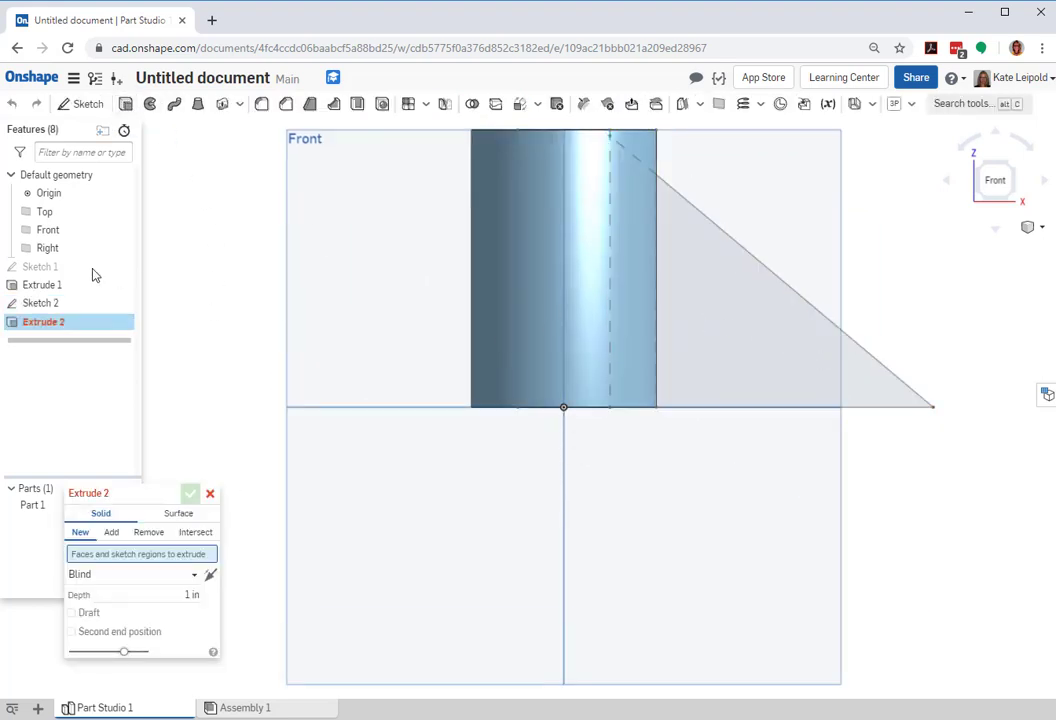
{"action": "left_click", "coordinate": [70, 304]}
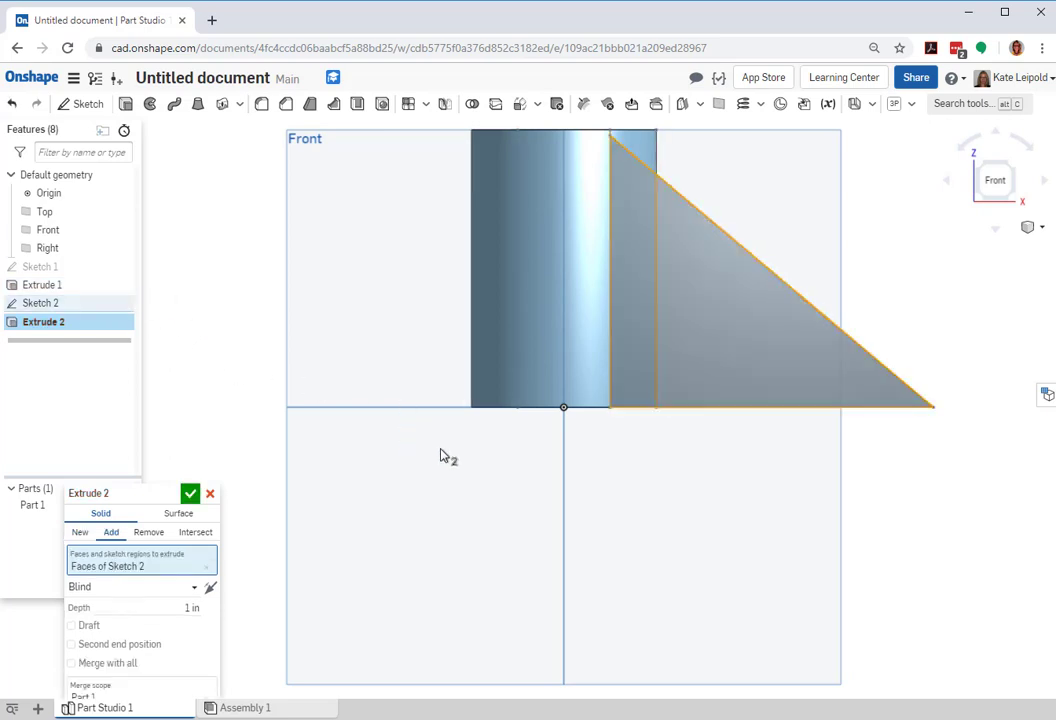
{"action": "left_click", "coordinate": [196, 587]}
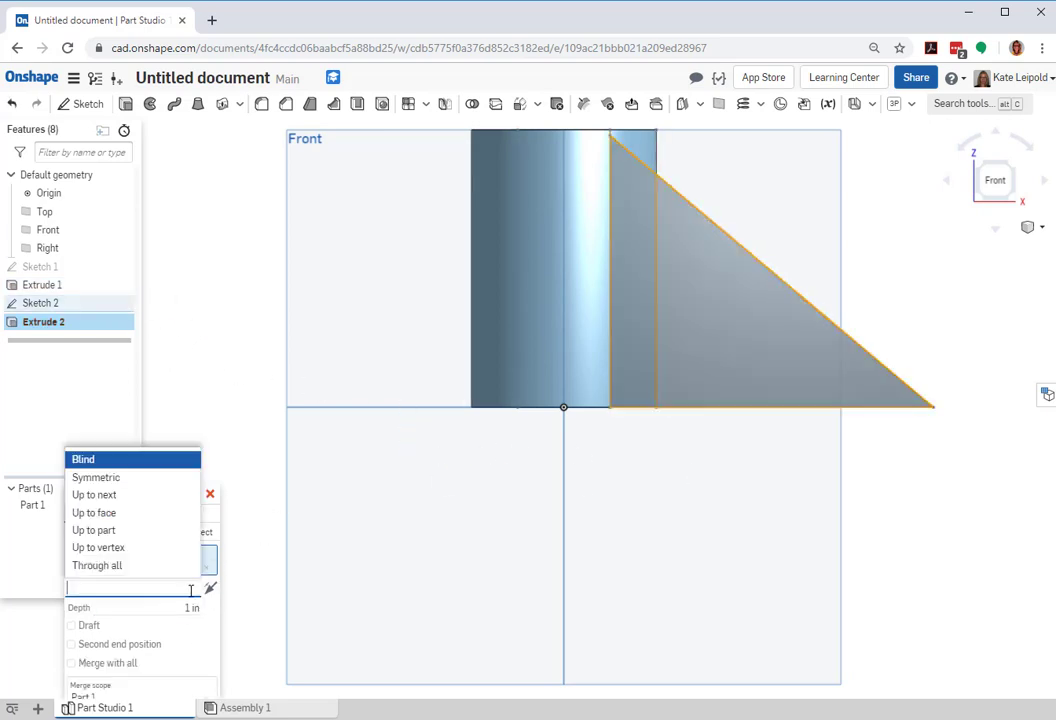
{"action": "left_click", "coordinate": [80, 477]}
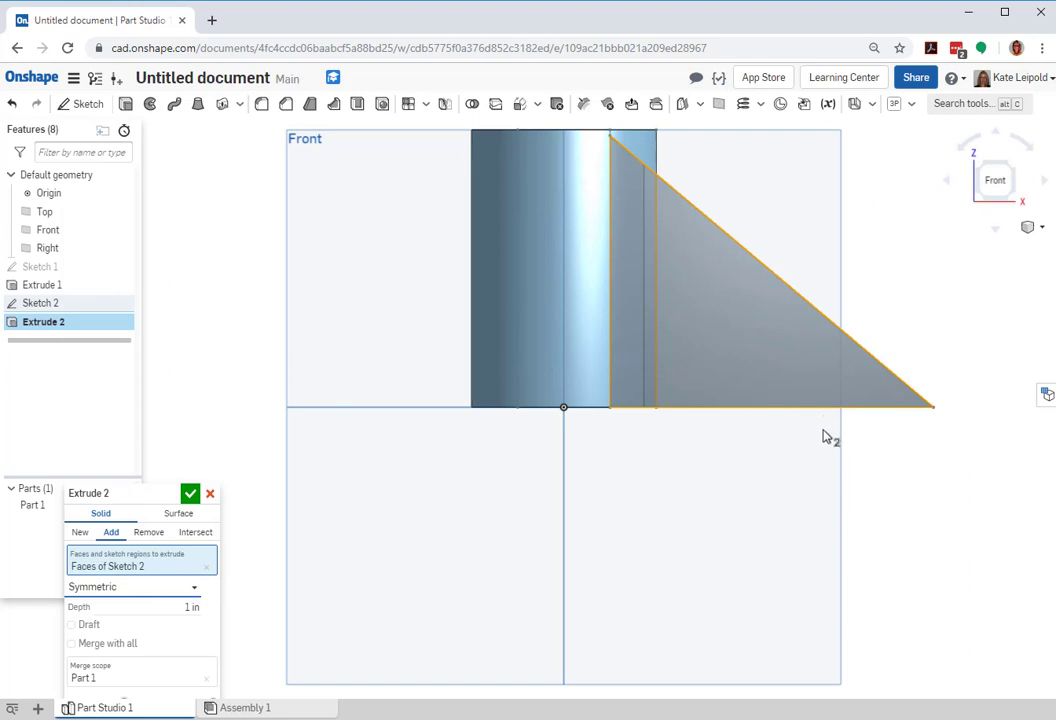
{"action": "right_click_drag", "start_coordinate": [830, 434], "coordinate": [815, 490]}
{"action": "scroll", "coordinate": [805, 493], "scroll_direction": "down", "scroll_amount": 5}
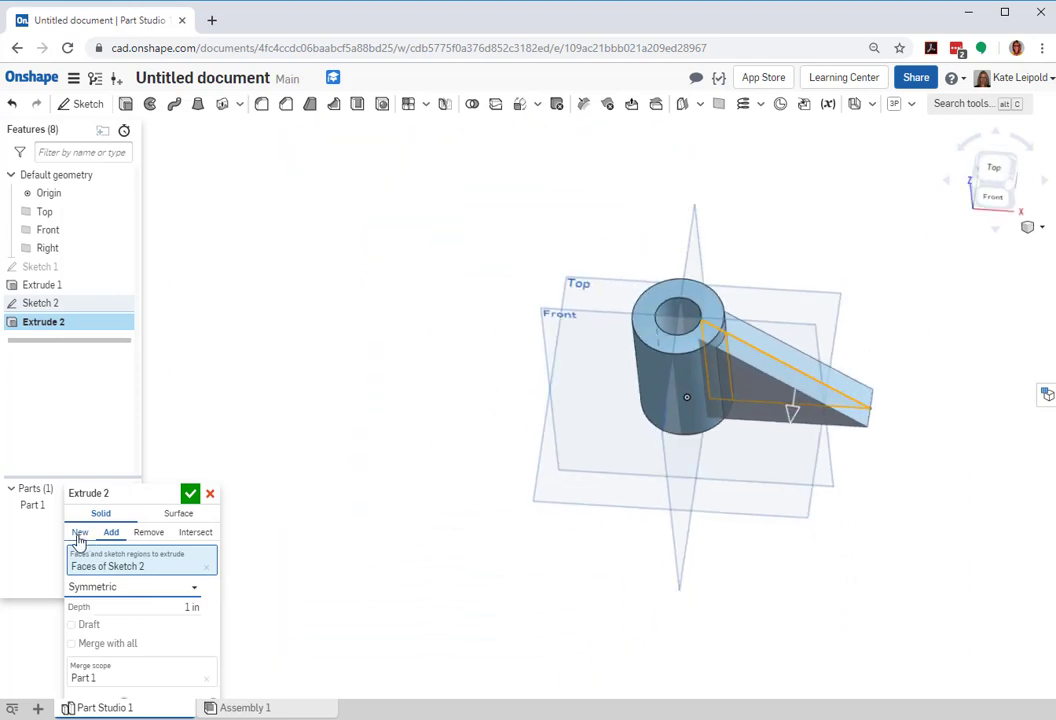
{"action": "right_click_drag", "start_coordinate": [703, 516], "coordinate": [600, 500]}
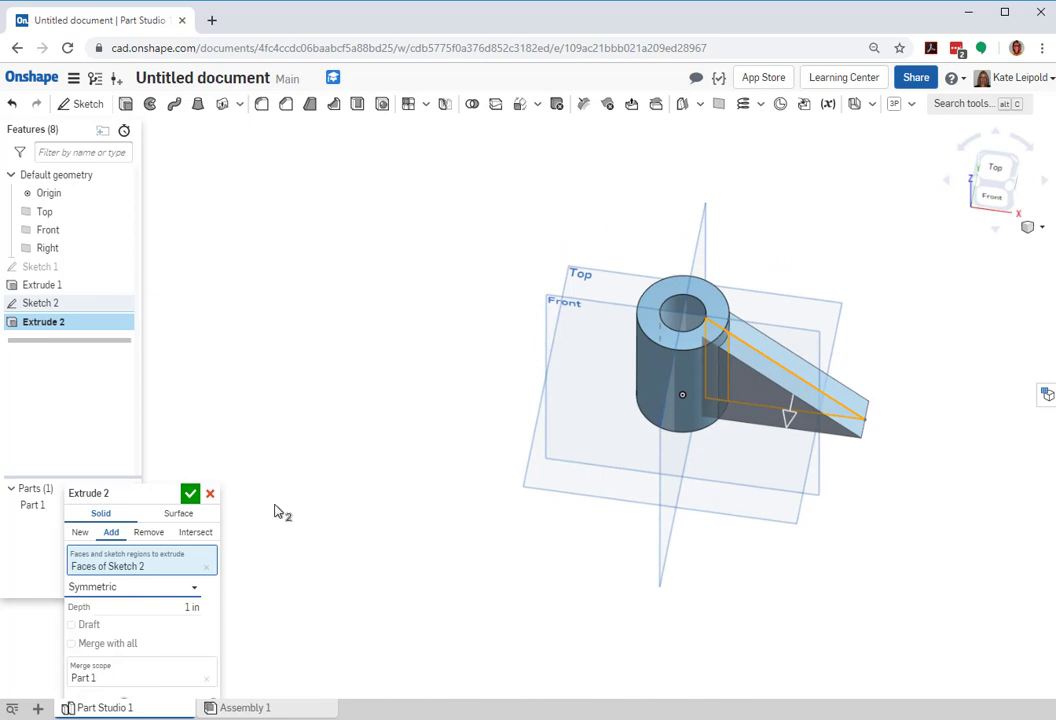
{"action": "left_click", "coordinate": [190, 494]}
{"action": "right_click_drag", "start_coordinate": [448, 506], "coordinate": [944, 270]}
{"action": "left_click", "coordinate": [1006, 178]}
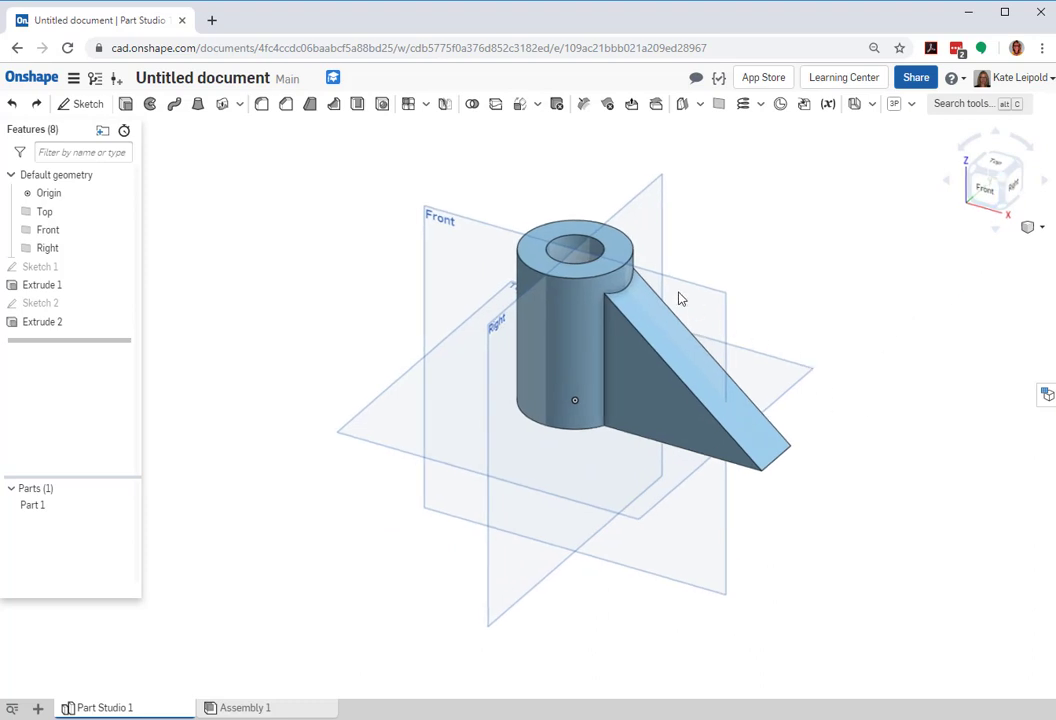
Chamfer the hole's top edge by distance and angle, using a 0.1 in distance and a 45° angle.
{"action": "left_click", "coordinate": [285, 106]}
{"action": "scroll", "coordinate": [576, 254], "scroll_direction": "up", "scroll_amount": 5}
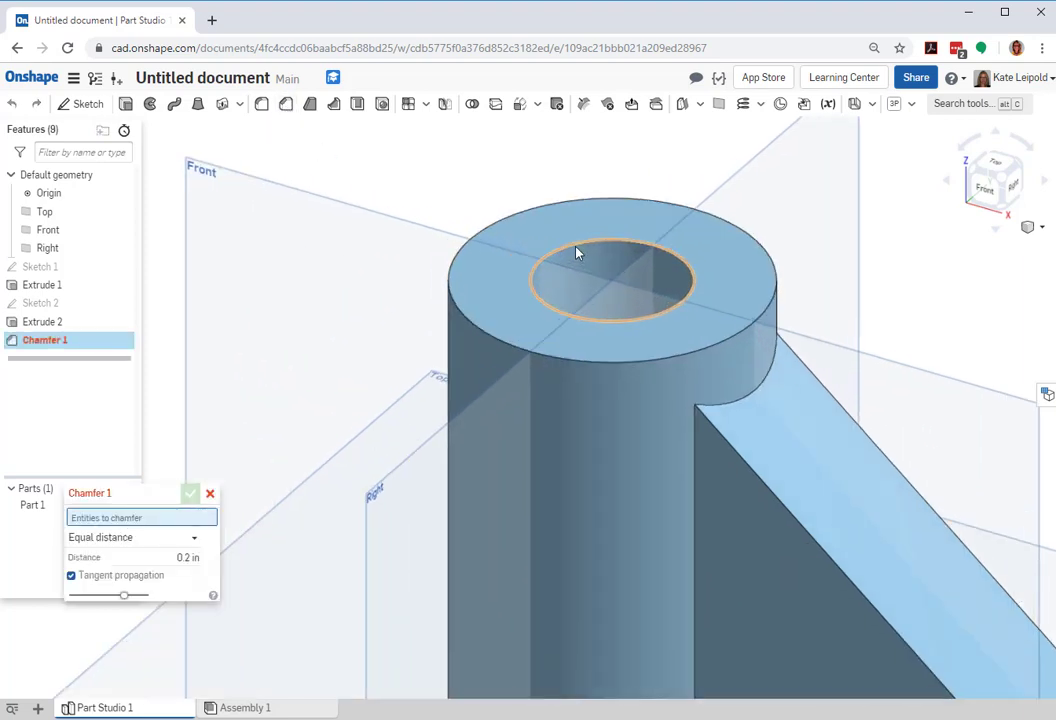
{"action": "scroll", "coordinate": [576, 252], "scroll_direction": "up", "scroll_amount": 1}
{"action": "left_click", "coordinate": [575, 248]}
{"action": "scroll", "coordinate": [546, 307], "scroll_direction": "up", "scroll_amount": 1}
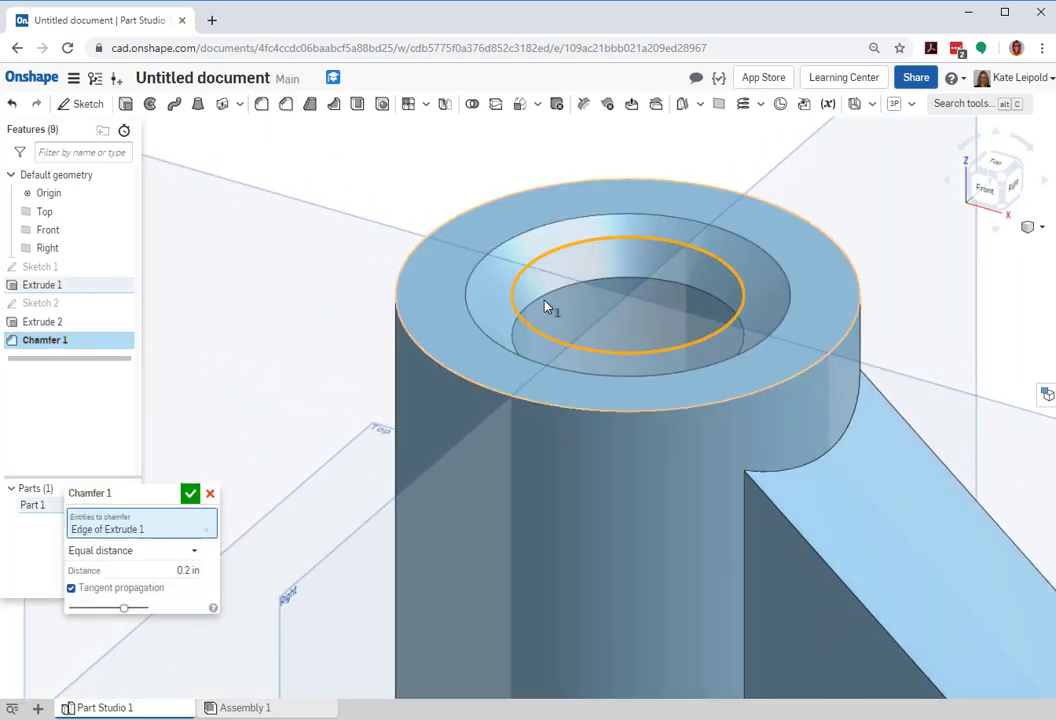
{"action": "scroll", "coordinate": [523, 396], "scroll_direction": "down", "scroll_amount": 3}
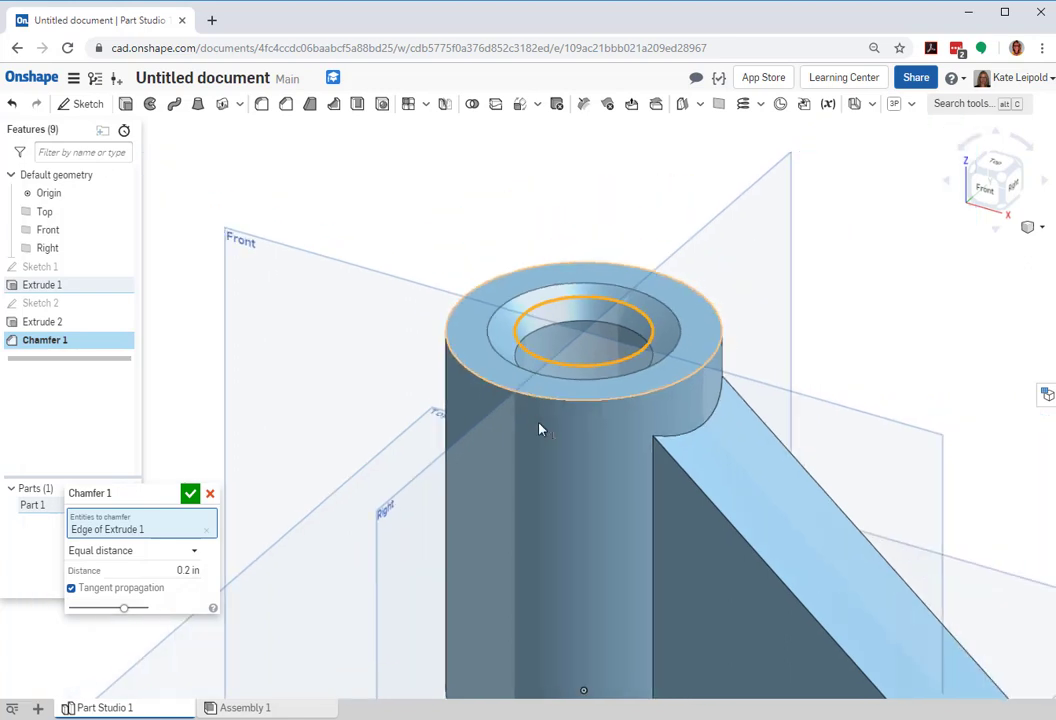
{"action": "left_click", "coordinate": [132, 551]}
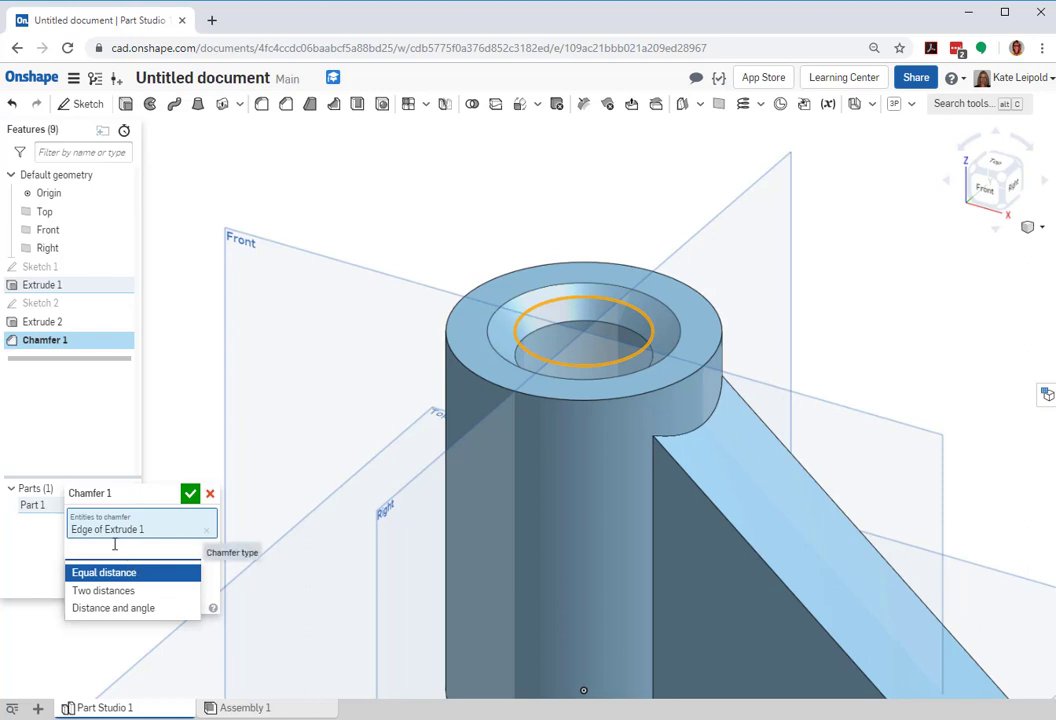
{"action": "left_click", "coordinate": [126, 610]}
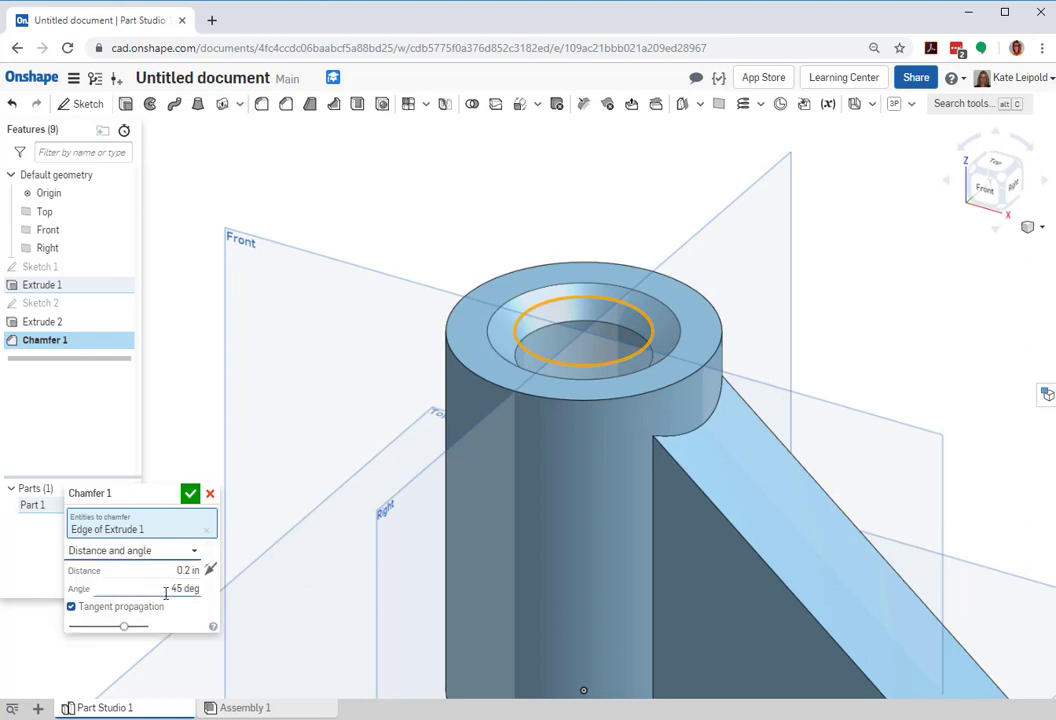
{"action": "left_click", "coordinate": [180, 571]}
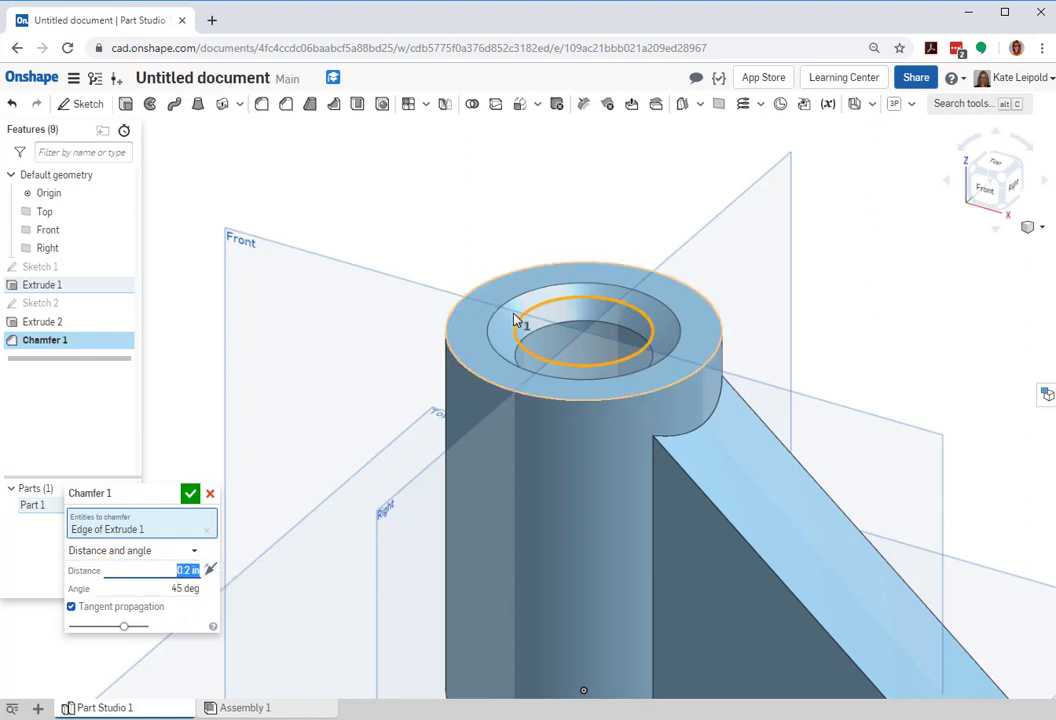
{"action": "key", "text": "BackSpace"}
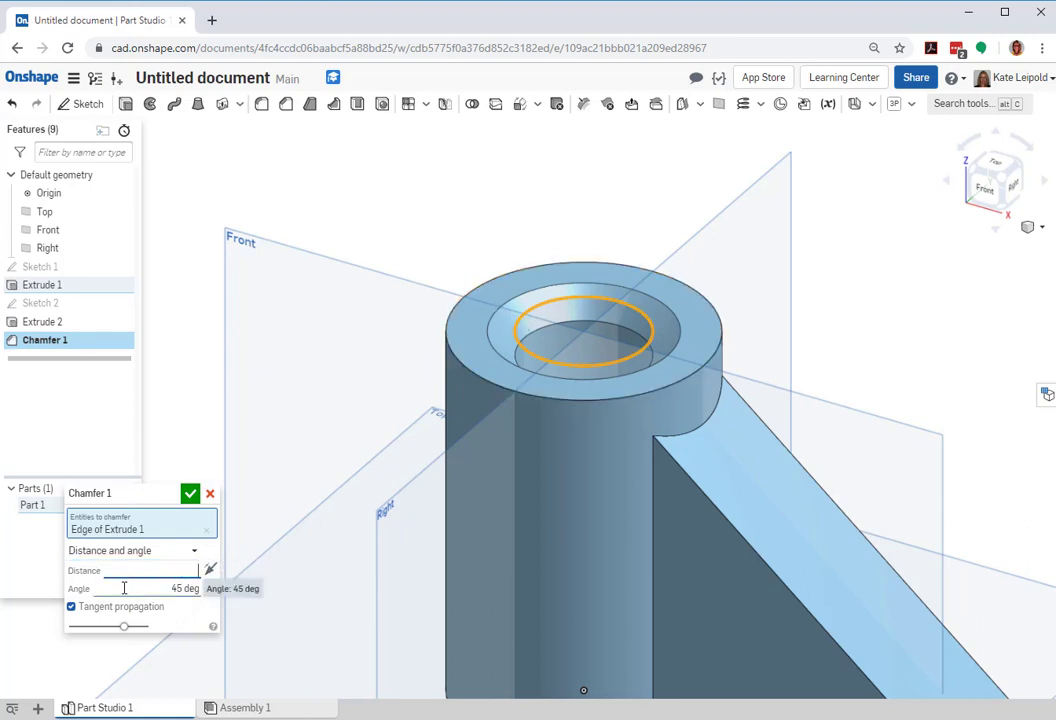
{"action": "type", "text": "0.1"}
{"action": "key", "text": "Return"}
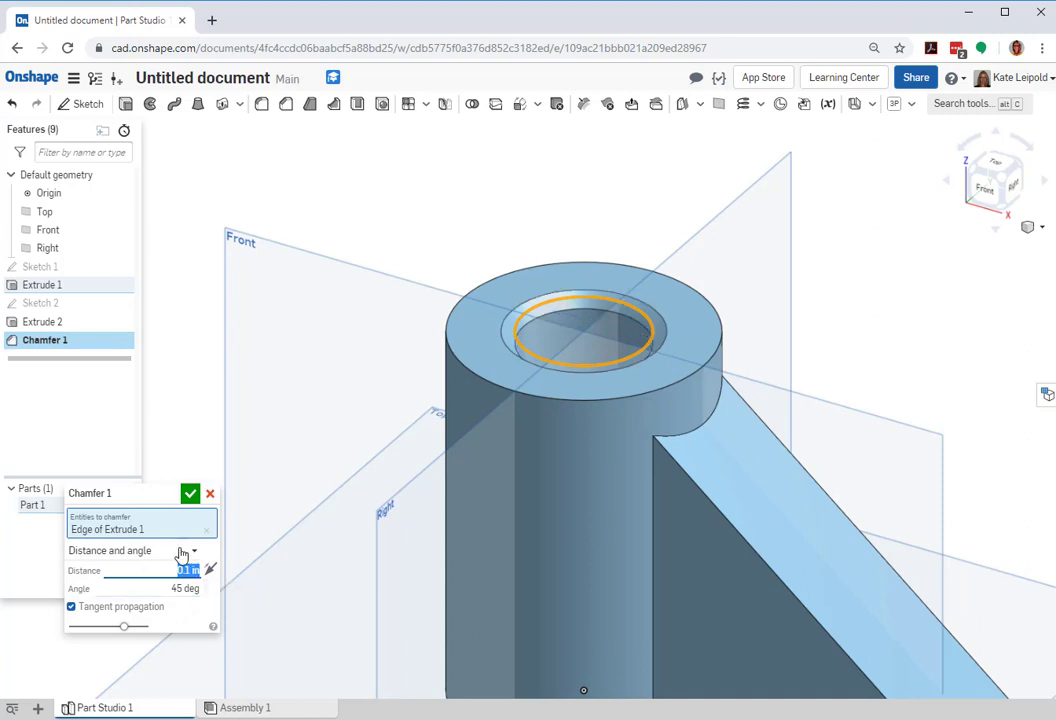
{"action": "left_click", "coordinate": [190, 497]}
Fillet the vertical edge where the rib's front face meets the cylinder wall with a 0.5 in radius.
{"action": "scroll", "coordinate": [387, 434], "scroll_direction": "down", "scroll_amount": 5}
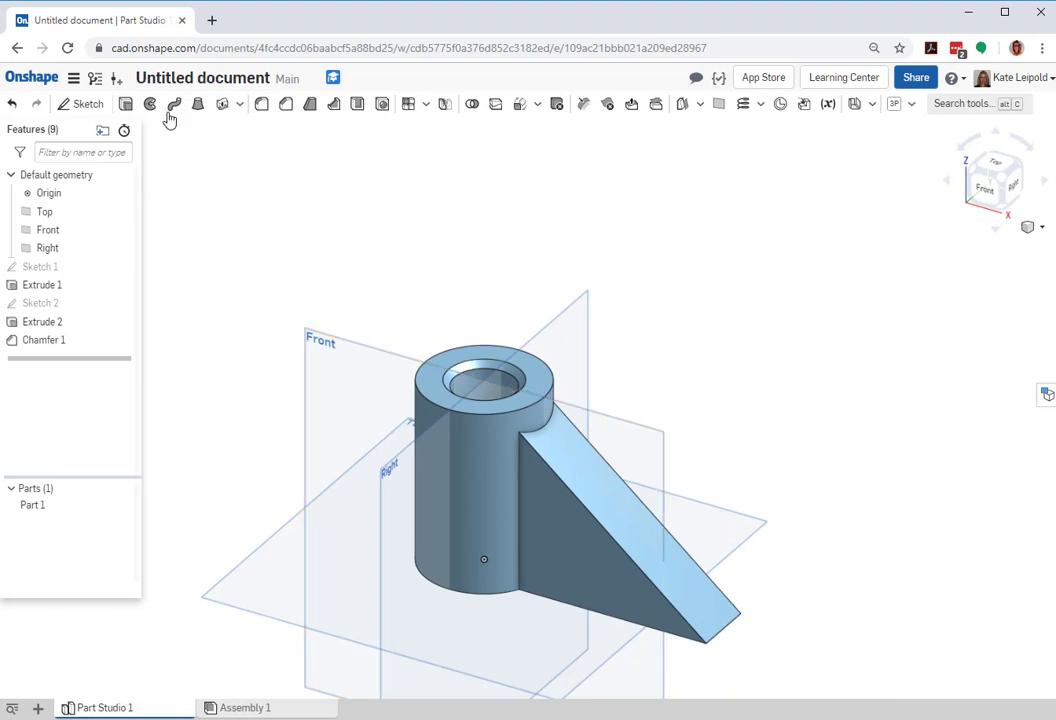
{"action": "left_click", "coordinate": [262, 106]}
{"action": "left_click", "coordinate": [520, 500]}
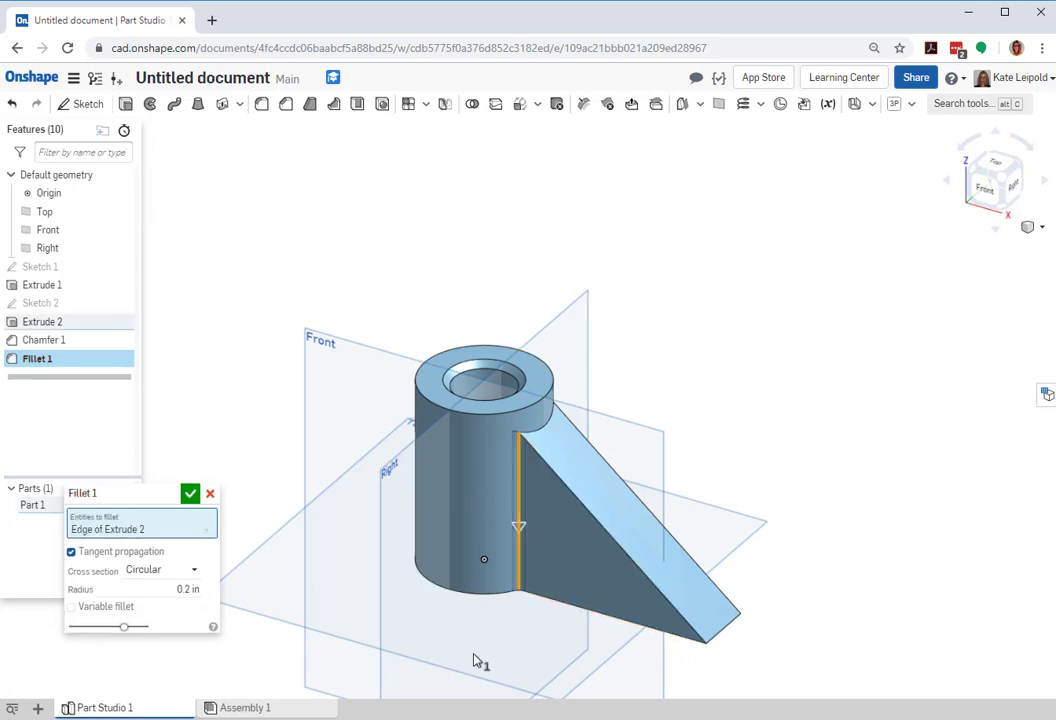
{"action": "left_click", "coordinate": [183, 591]}
{"action": "key", "text": "BackSpace"}
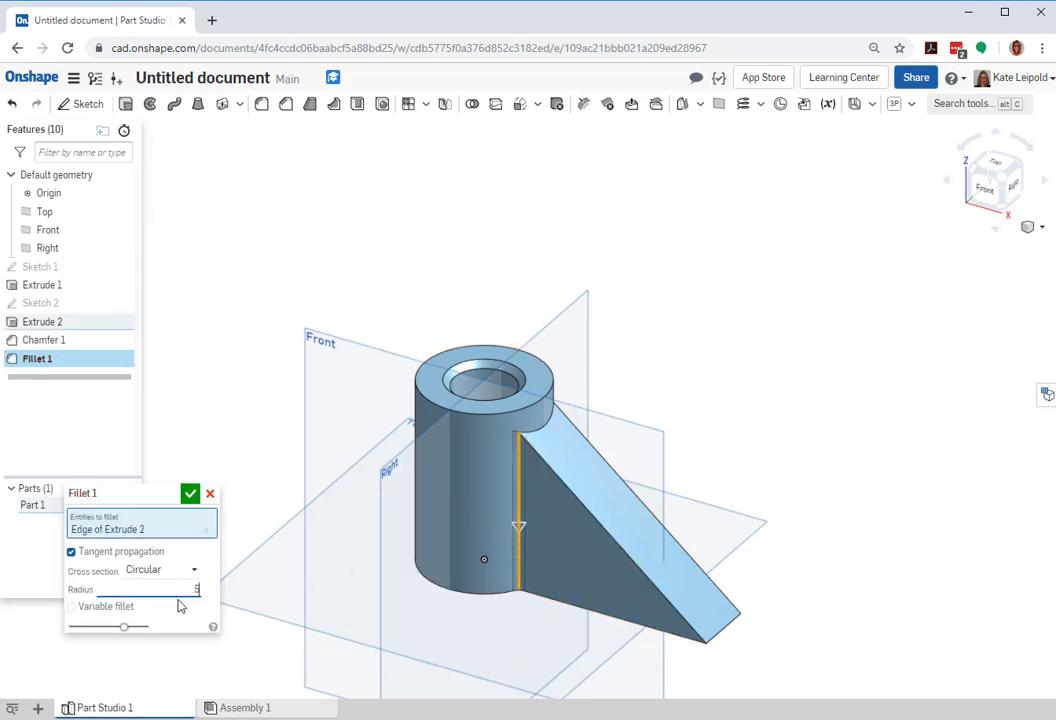
{"action": "right_click_drag", "start_coordinate": [426, 453], "coordinate": [530, 562]}
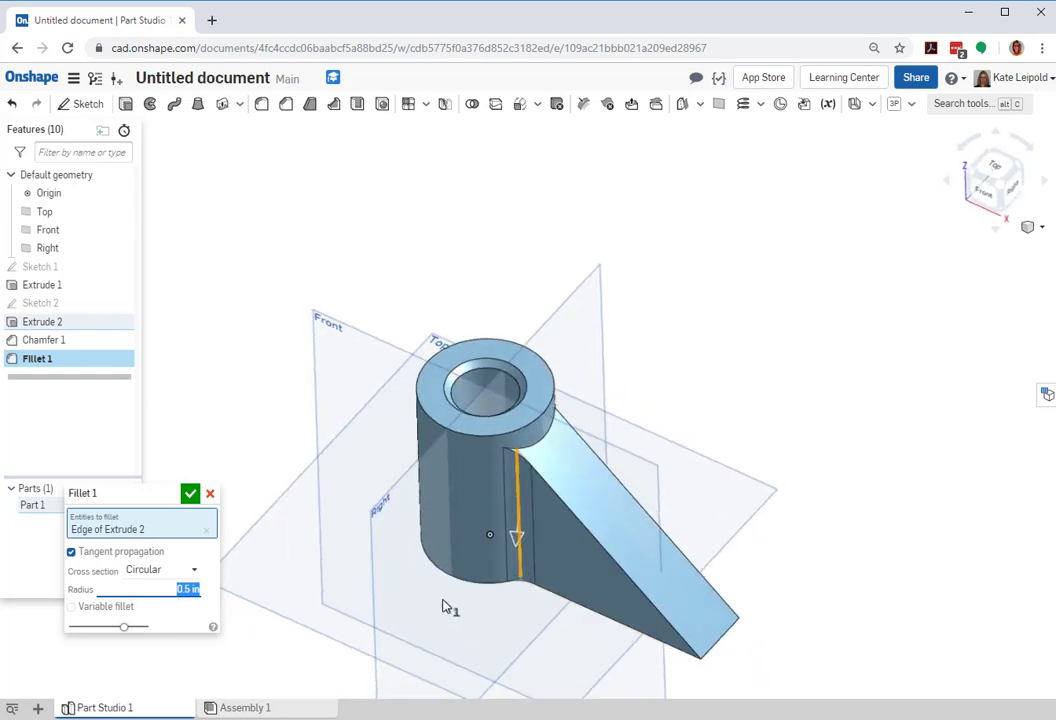
{"action": "left_click", "coordinate": [190, 493]}
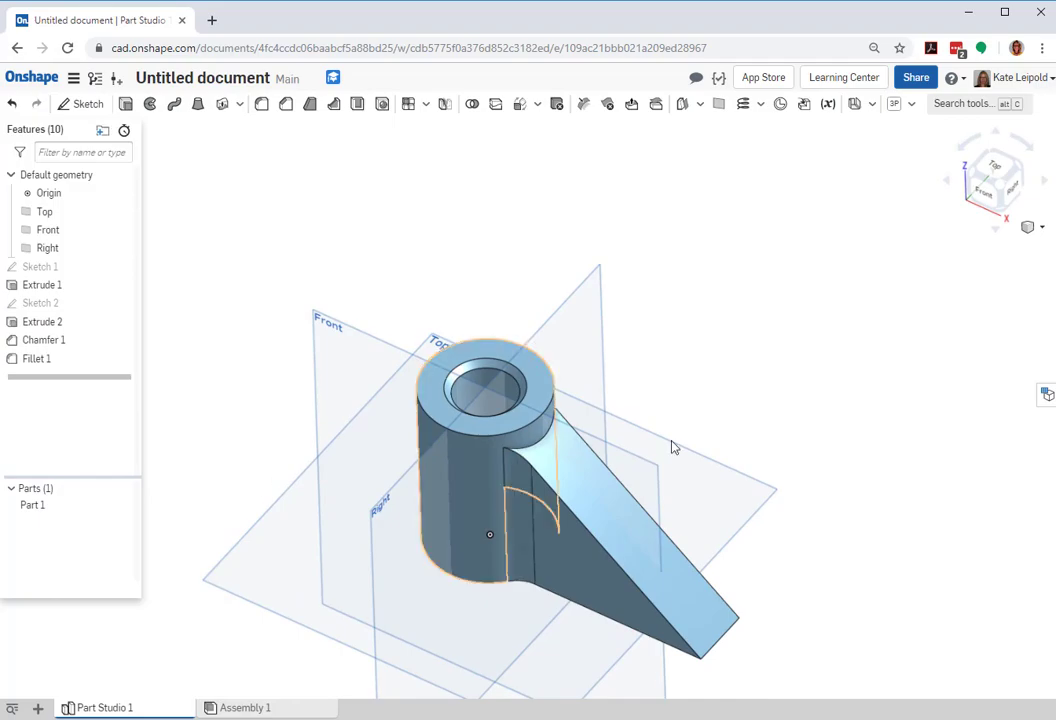